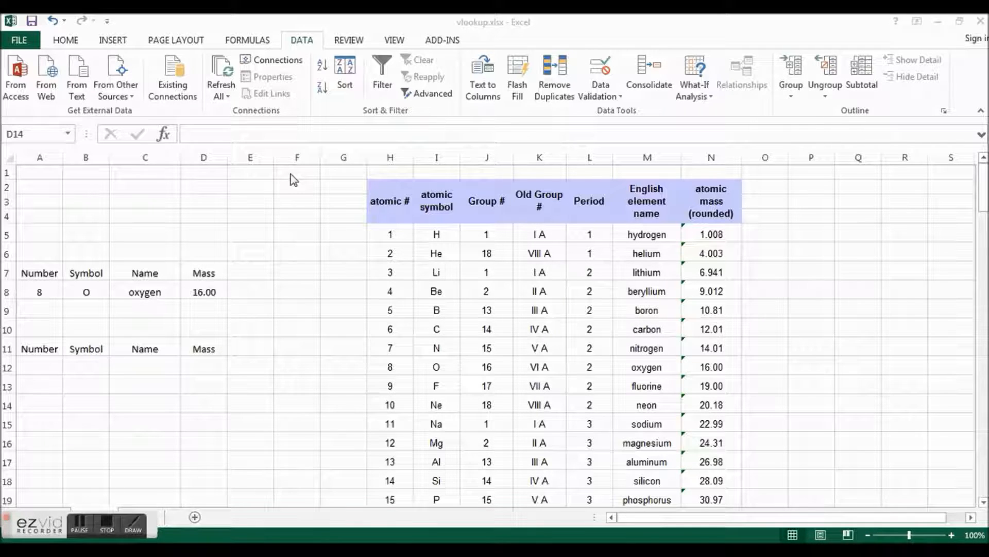
Locate the VLOOKUP function in the Lookup & Reference category of the function list, and cancel without inserting it.
click(163, 139)
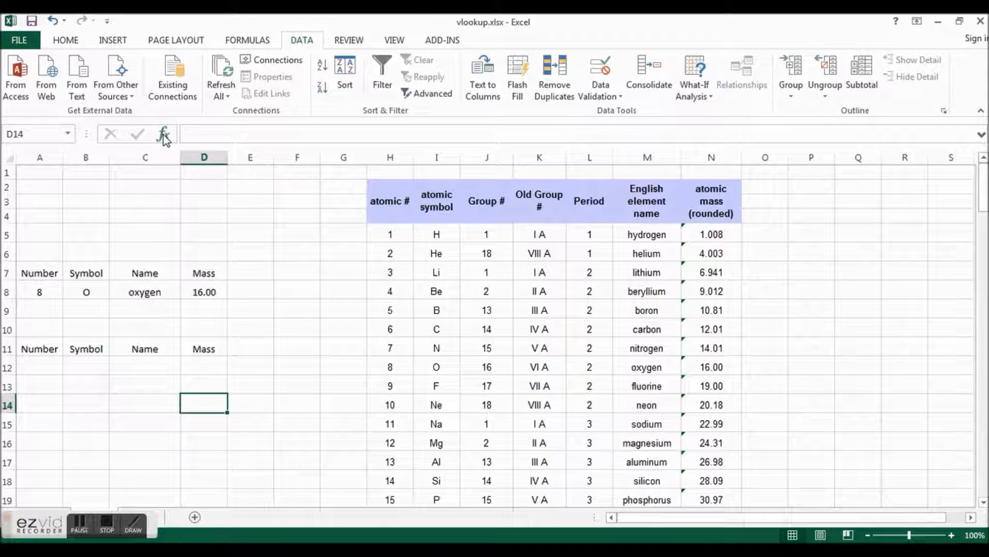
click(164, 137)
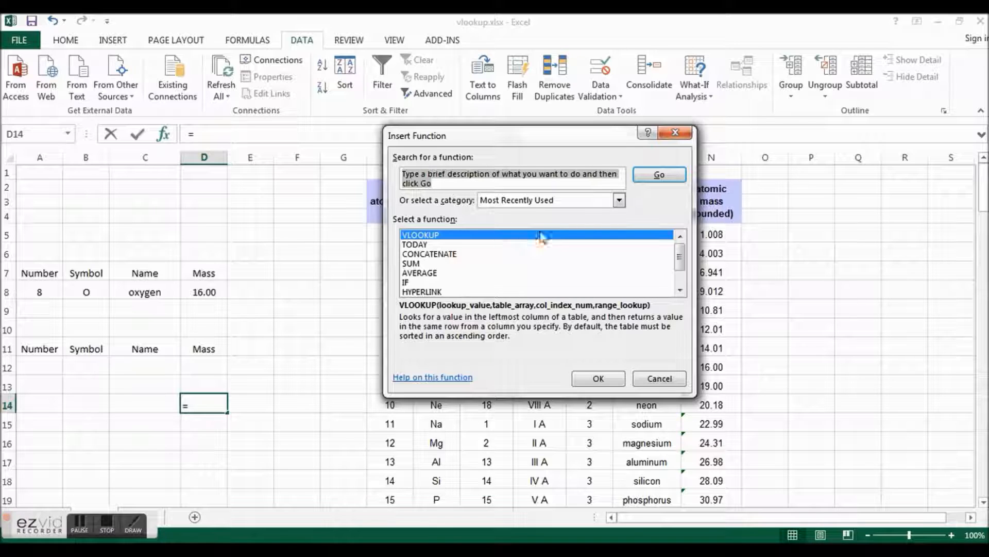
click(619, 201)
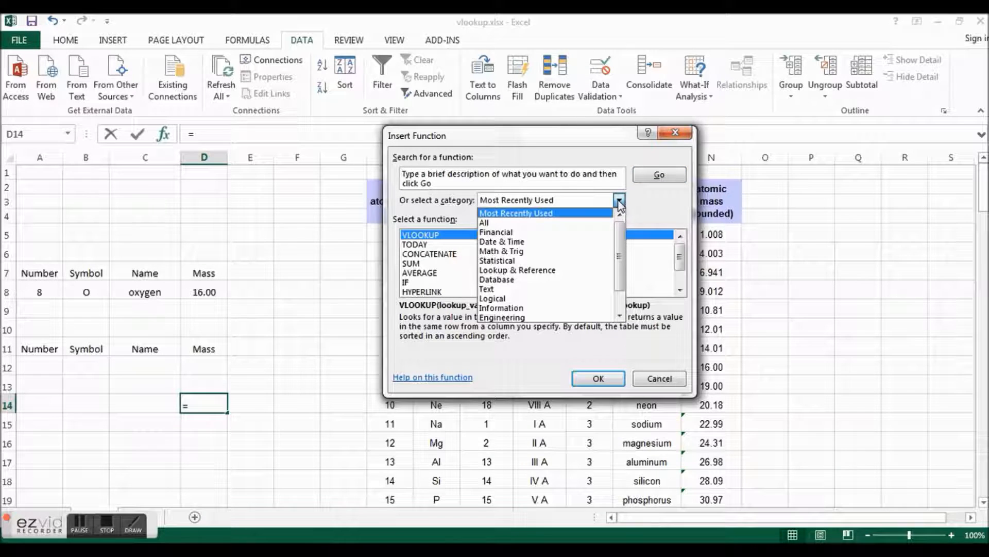
click(601, 272)
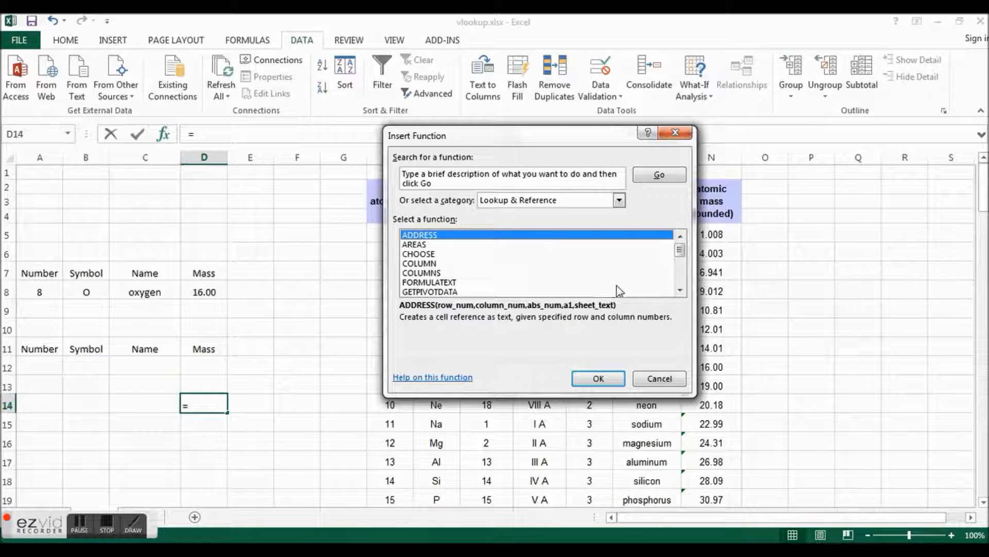
click(680, 290)
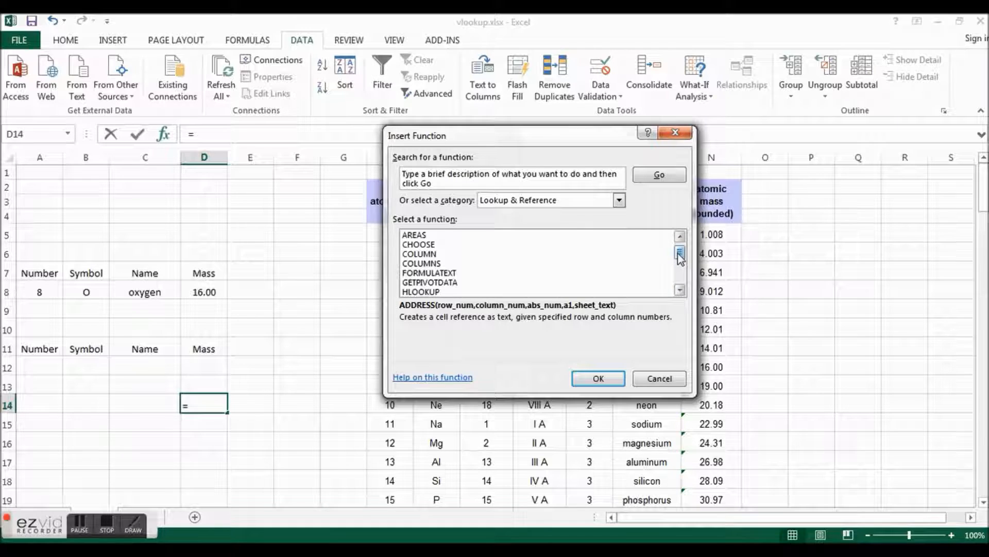
drag(680, 256, 680, 275)
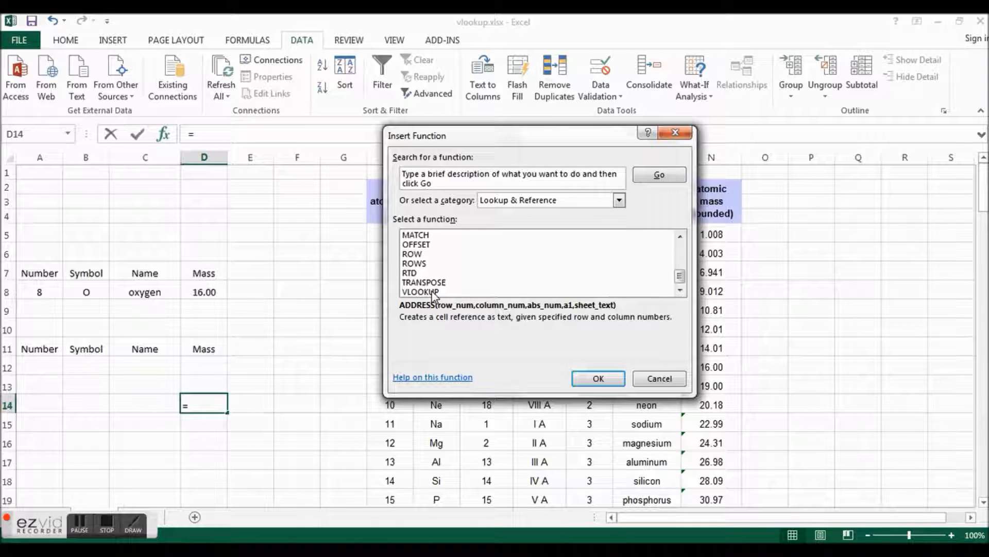
click(666, 384)
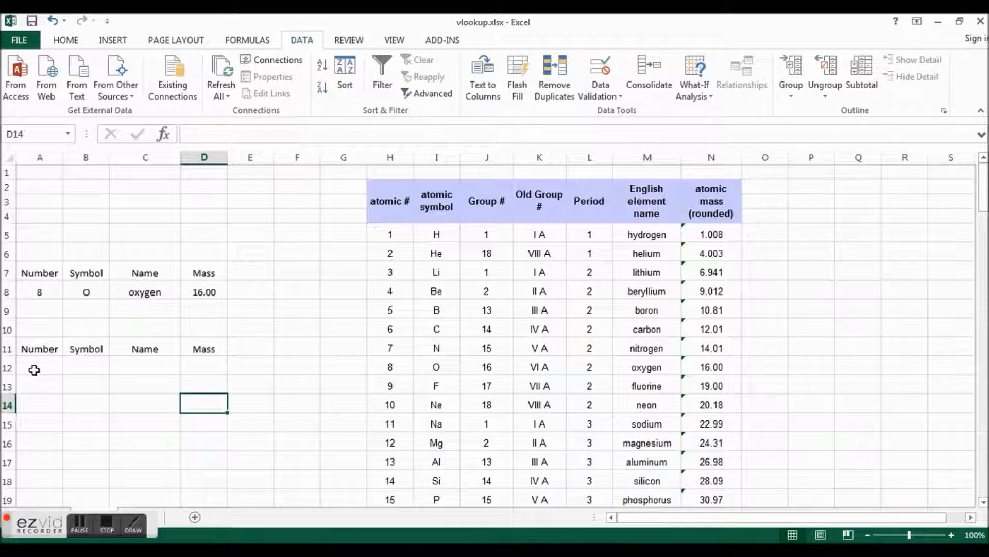
Choose 1 as the atomic number in cell A8.
click(40, 292)
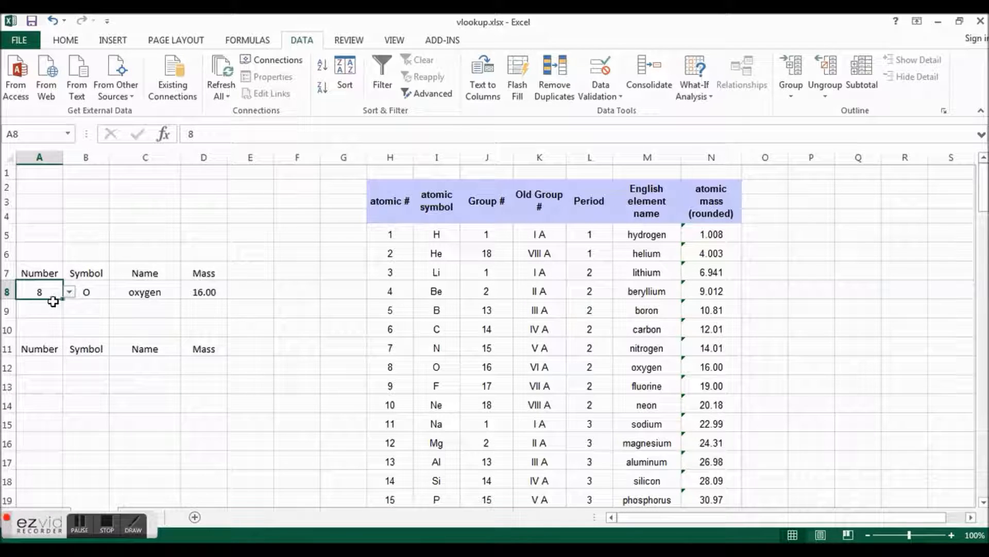
click(69, 292)
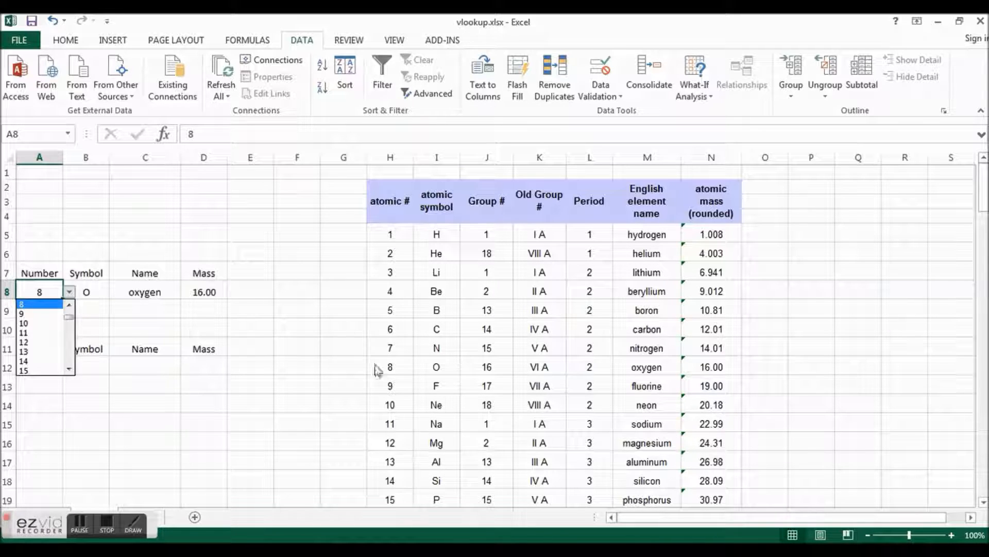
scroll(69, 309, up, 3)
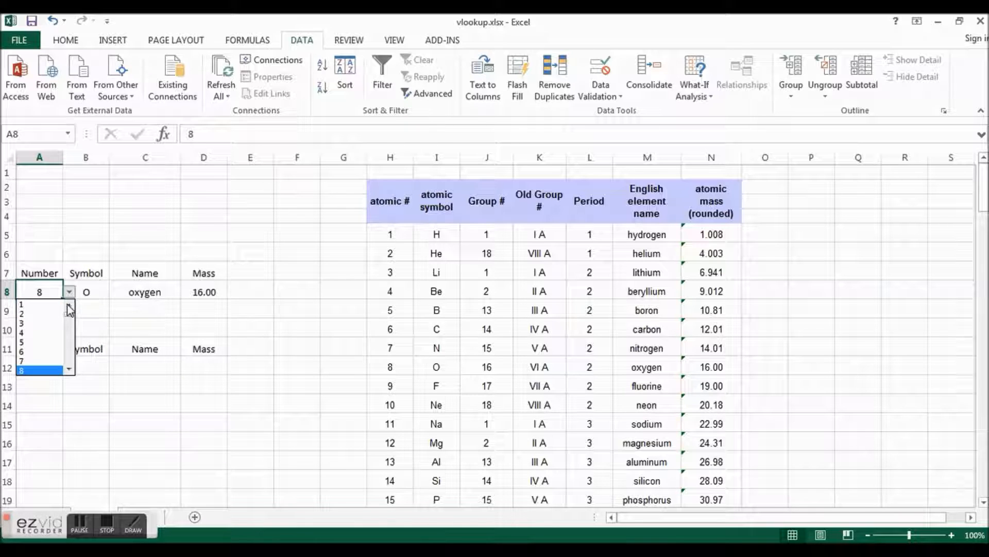
click(40, 305)
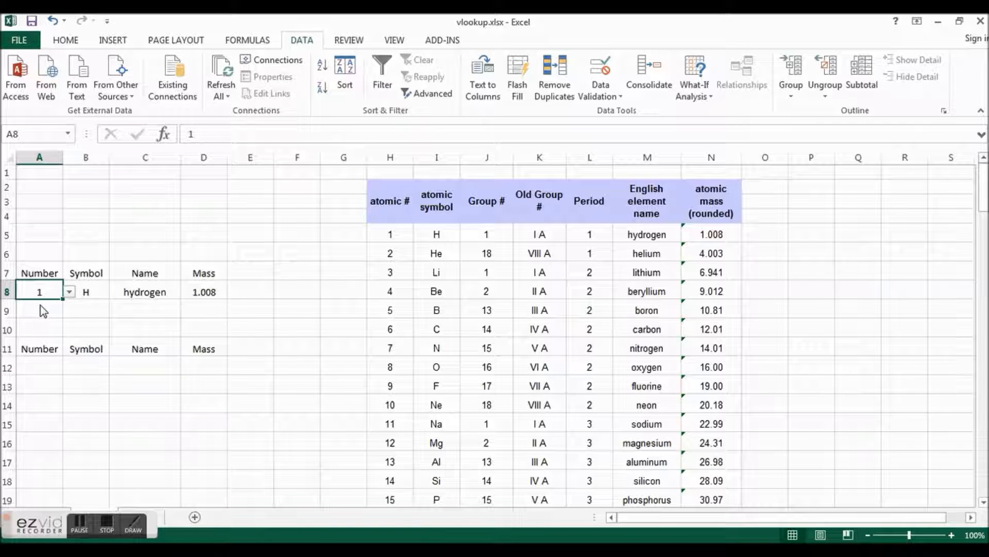
Inspect the lookup formulas in the Symbol, Name and Mass cells B8, C8 and D8, and return to A8.
click(90, 294)
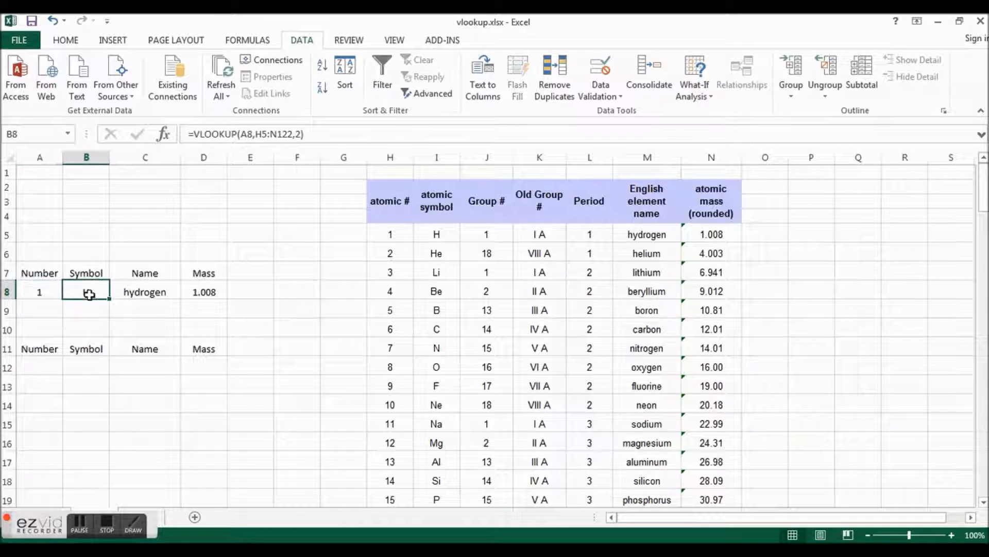
click(141, 292)
click(205, 295)
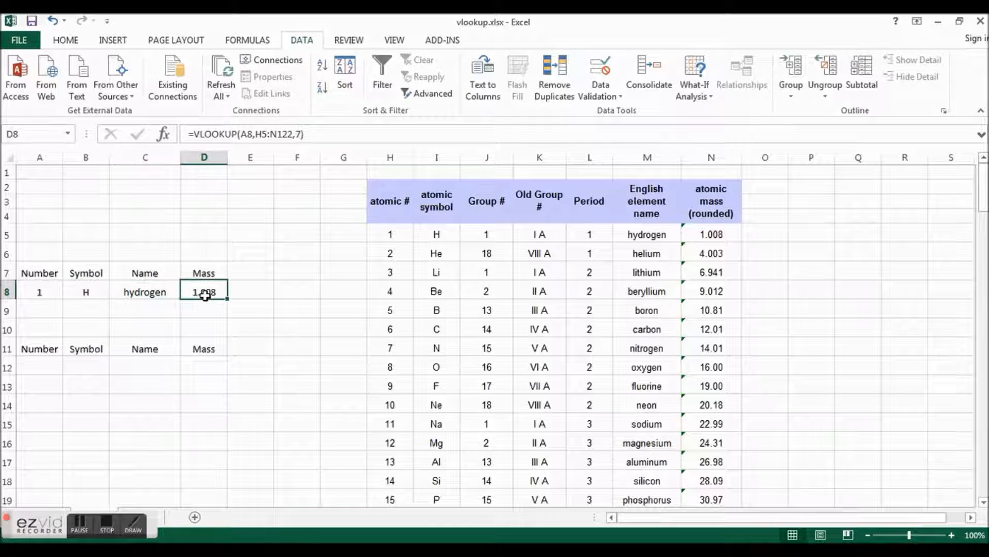
click(30, 291)
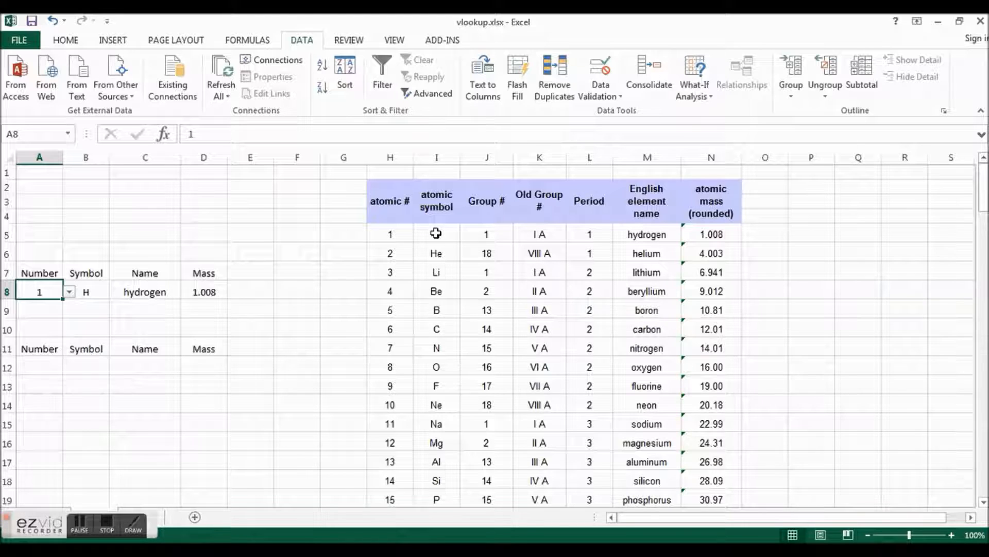
Examine the lookup value, table array and column index arguments of the VLOOKUP formula in B8 without changing them.
click(90, 293)
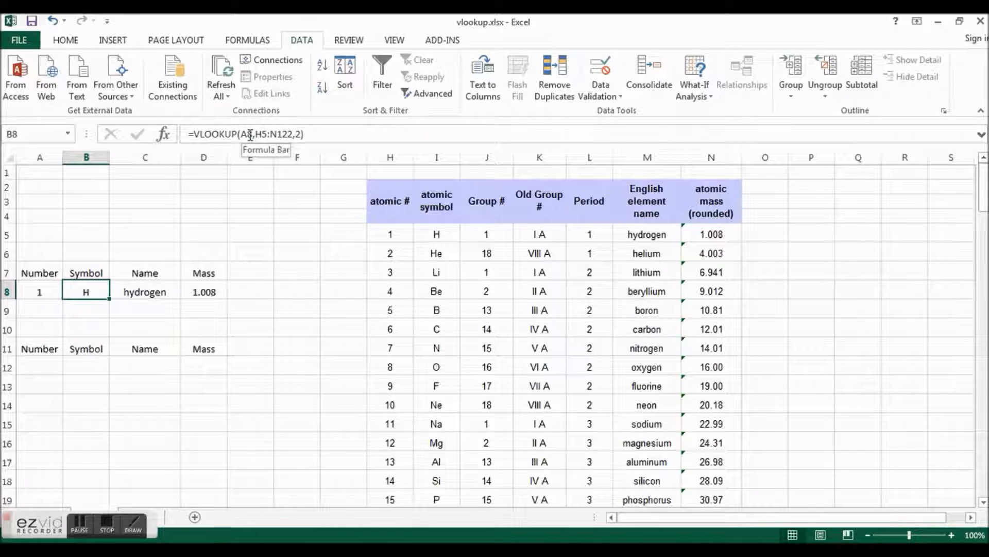
click(251, 135)
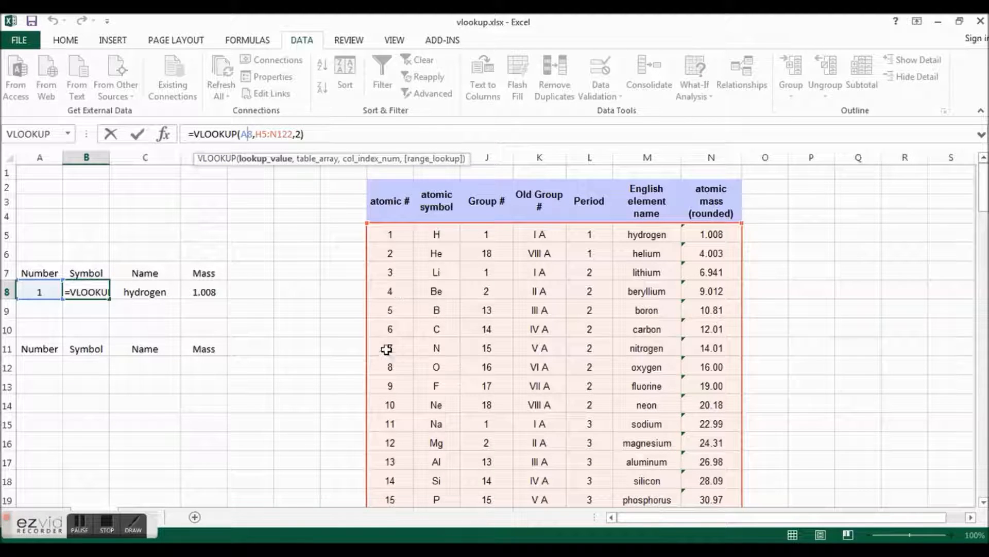
click(266, 135)
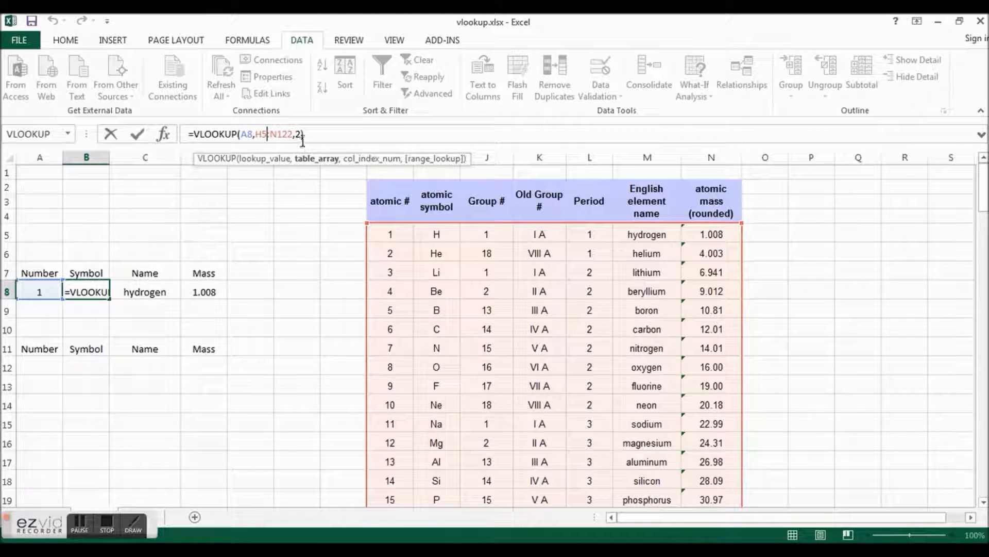
click(246, 135)
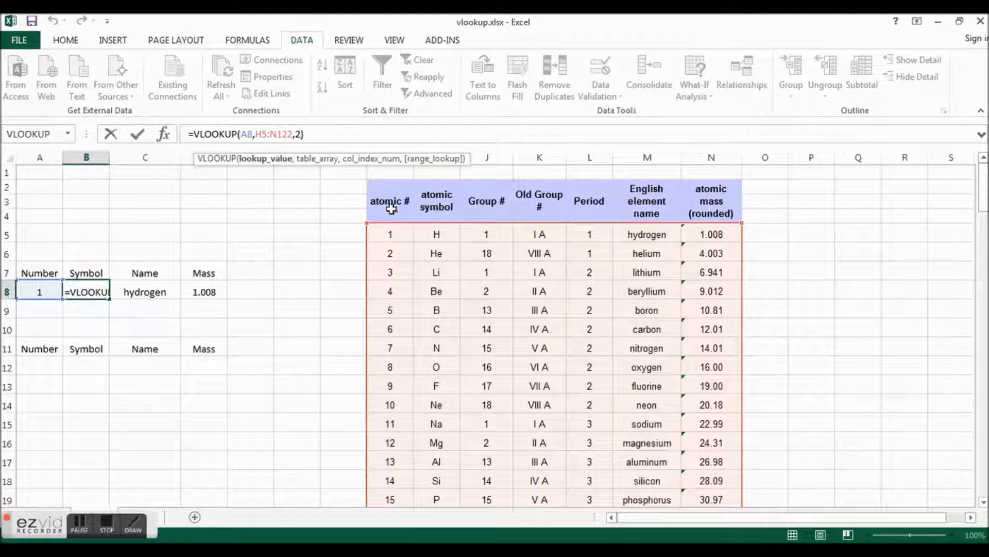
click(300, 134)
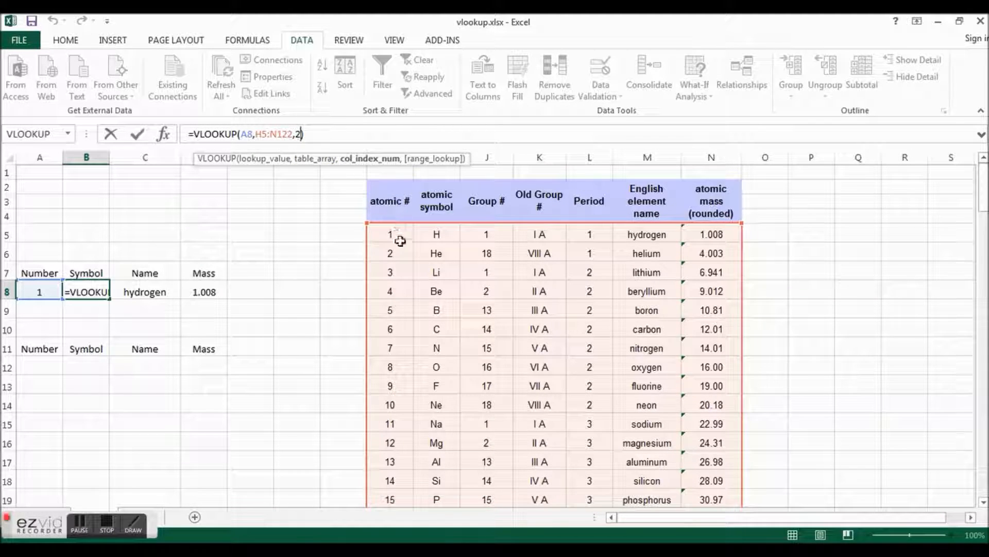
click(592, 249)
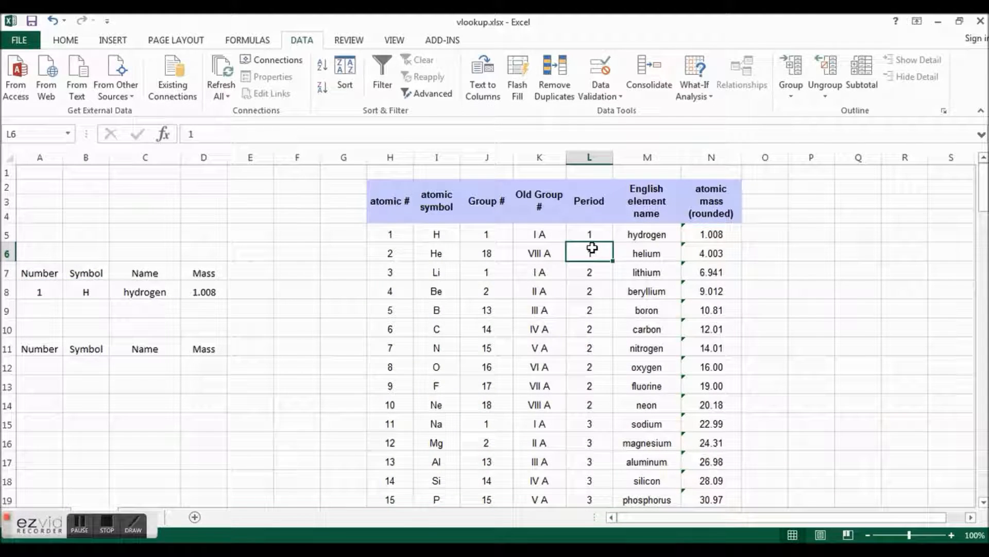
Choose 4 as the atomic number in cell A8.
click(59, 290)
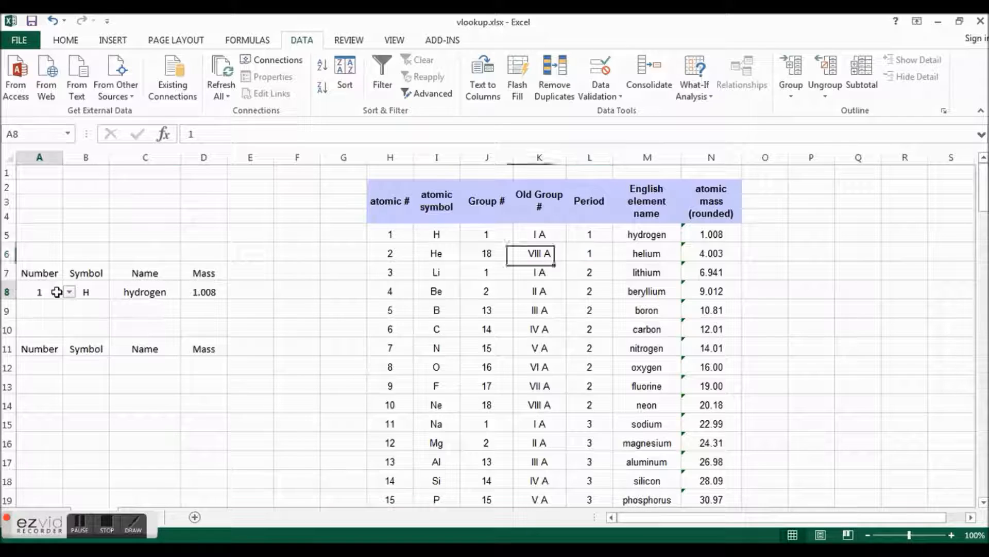
click(68, 292)
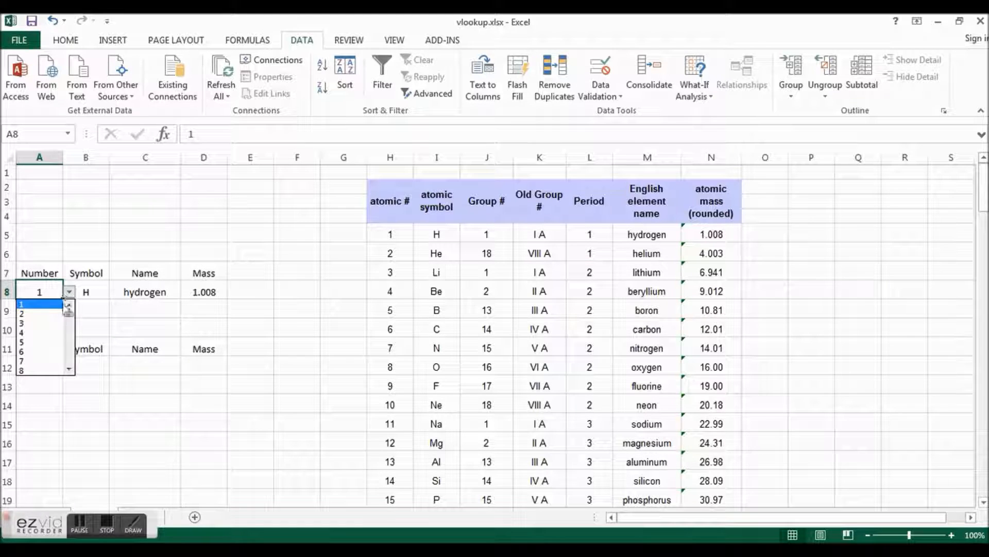
click(57, 334)
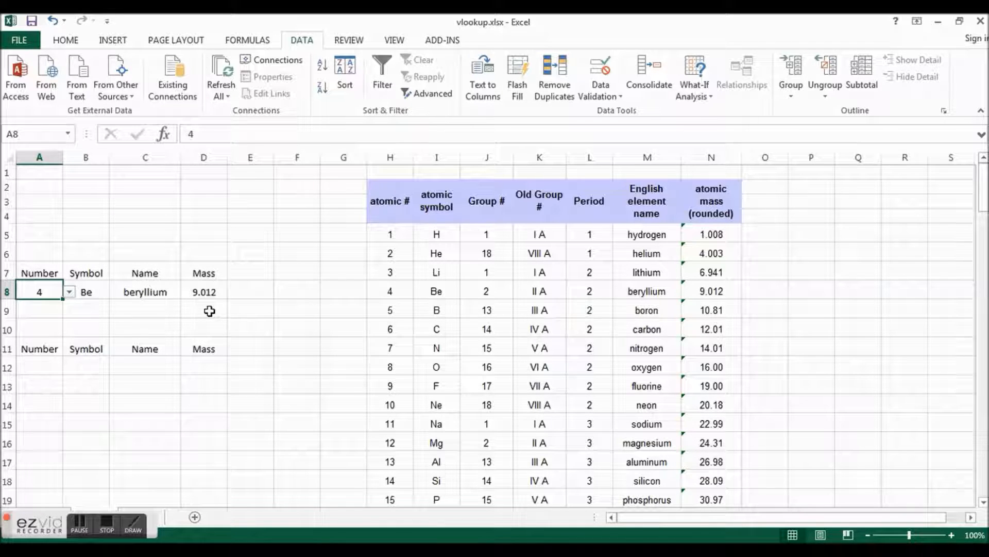
Enter 1 as the atomic number in A12 and select the adjacent Symbol cell B12.
click(40, 365)
text(1)
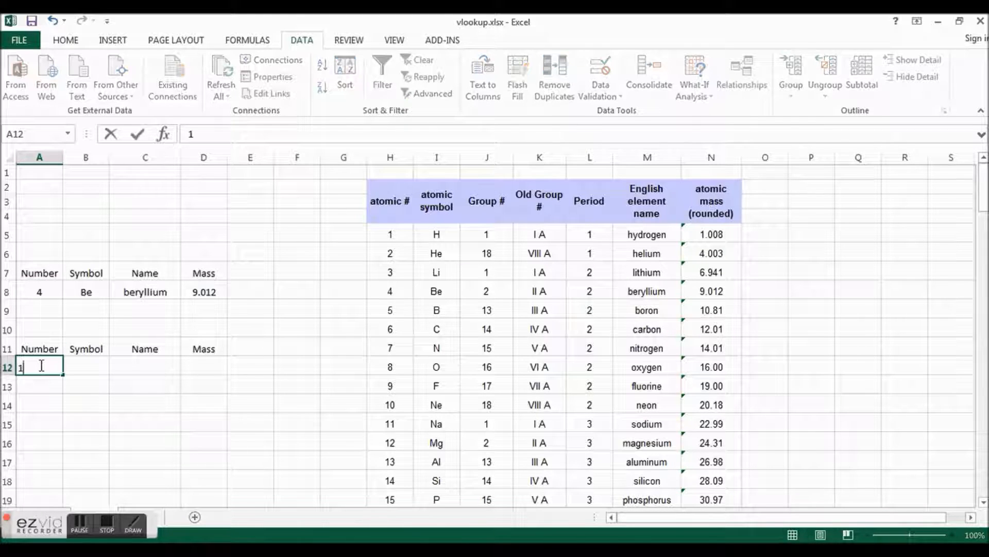
click(79, 363)
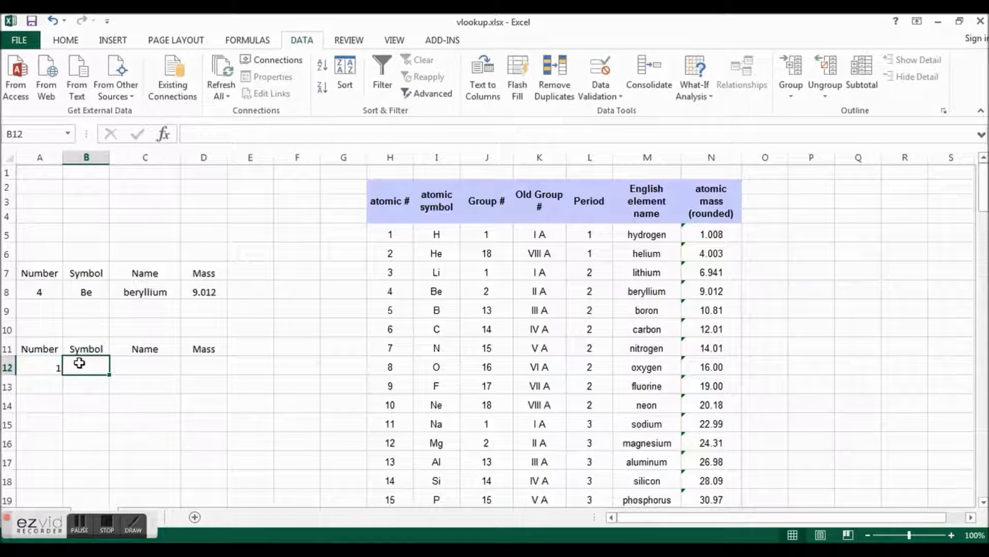
Insert the VLOOKUP function in B12 from the Most Recently Used category, with A12 as its lookup value.
click(164, 136)
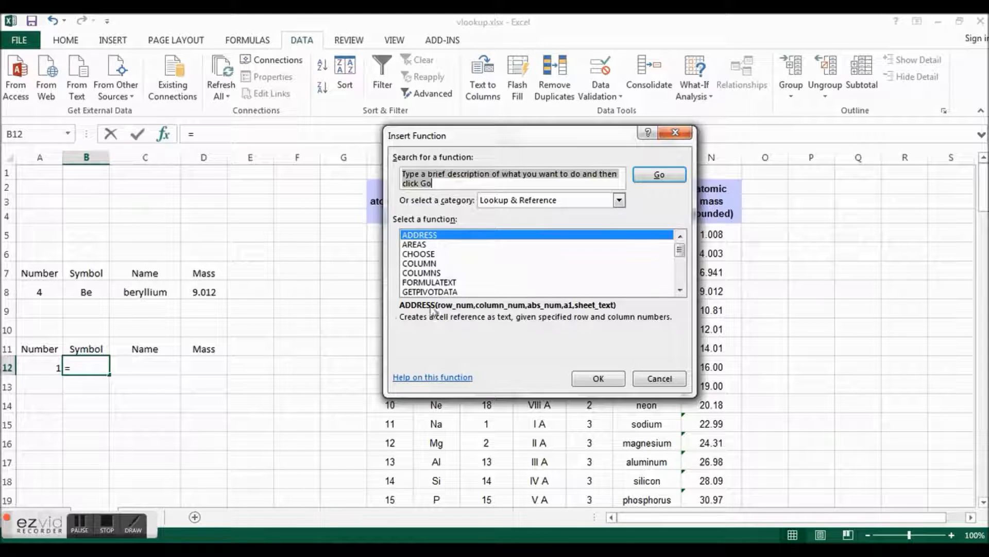
click(619, 200)
click(605, 215)
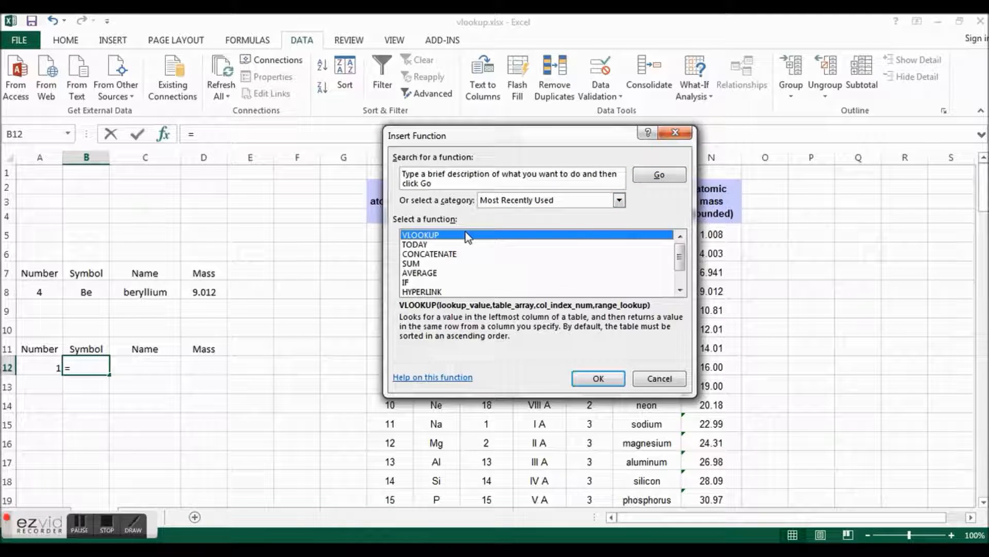
click(587, 380)
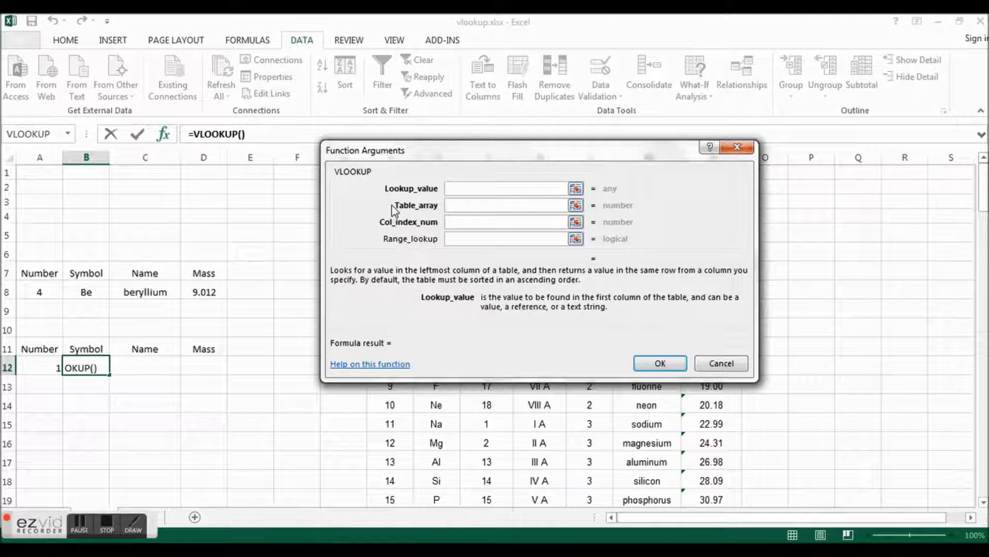
click(39, 367)
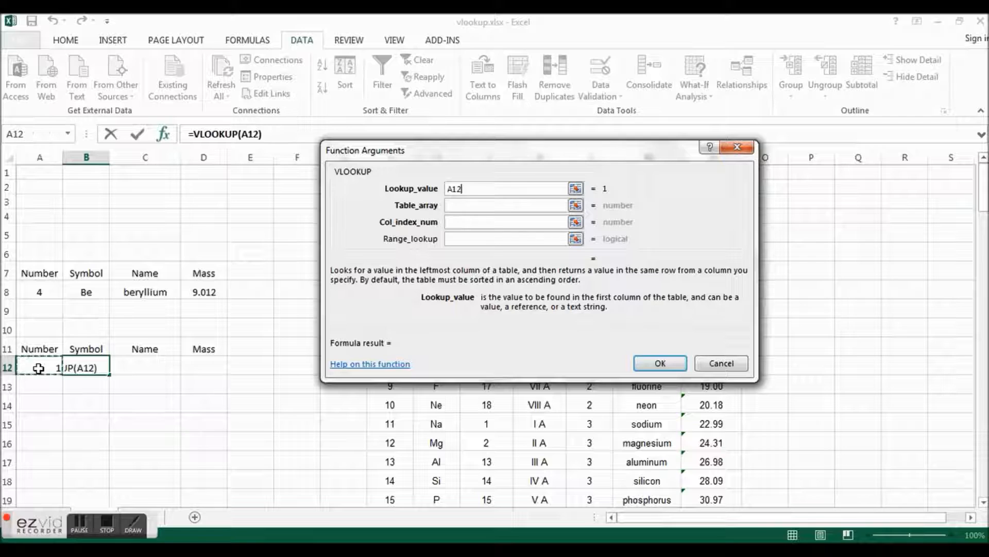
Set the VLOOKUP table array to the element data range H5:N122.
click(501, 205)
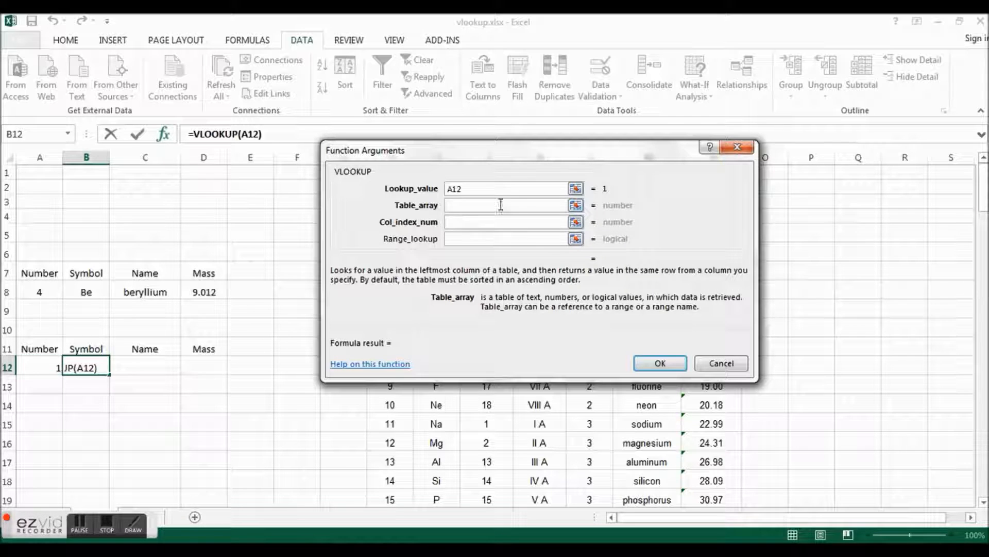
click(576, 205)
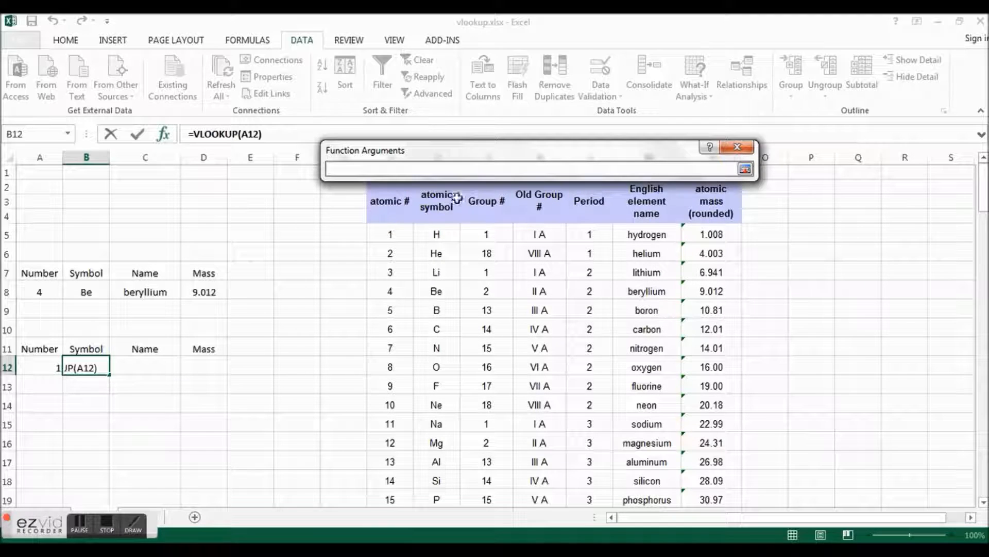
click(391, 236)
drag(390, 238, 699, 420)
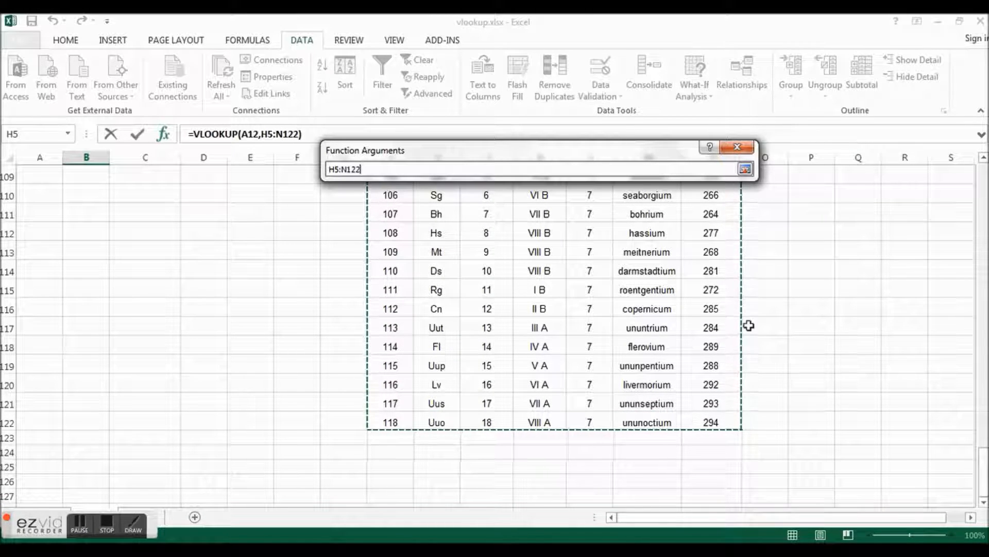
click(744, 170)
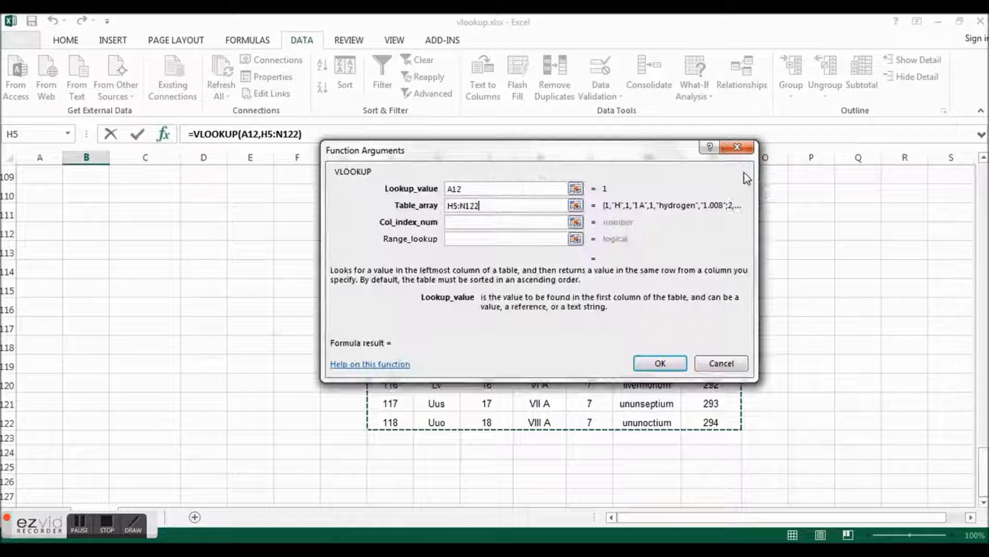
Set the column index number of the B12 VLOOKUP to 2 and complete the formula.
click(576, 222)
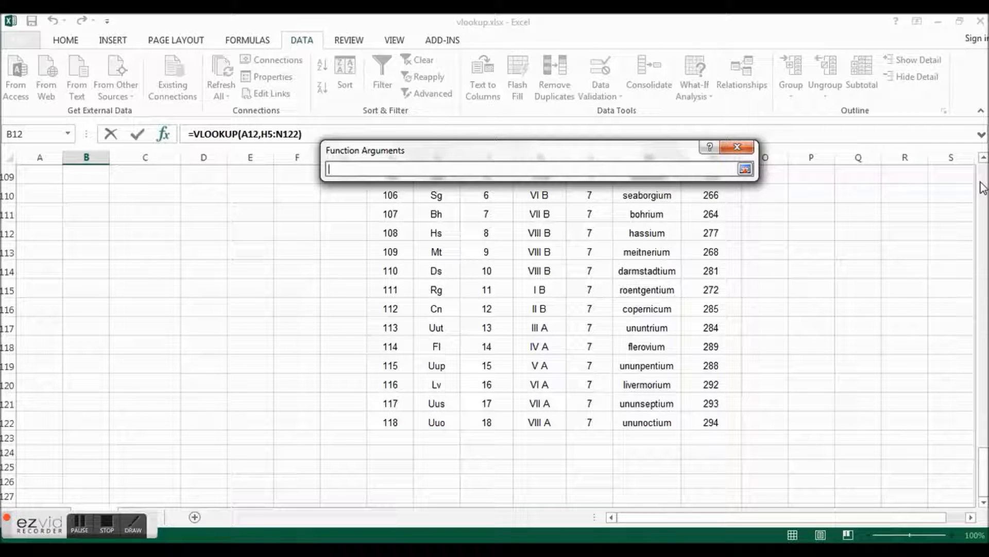
scroll(985, 178, up, 20)
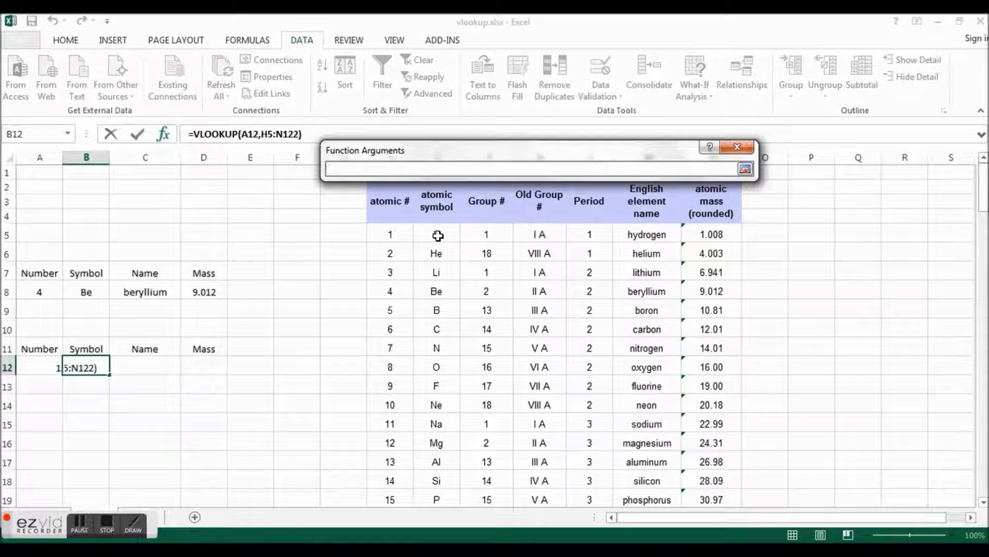
text(2)
click(745, 169)
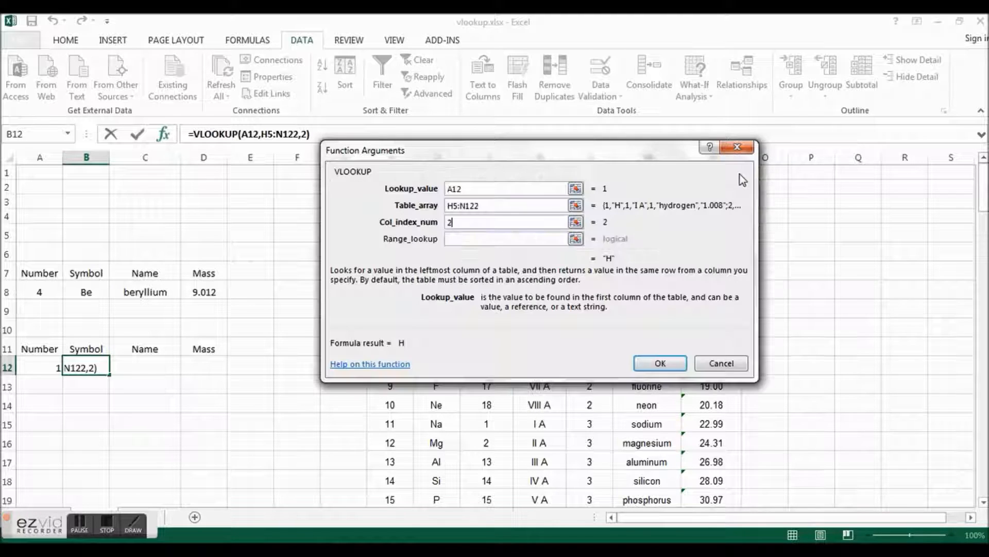
click(660, 364)
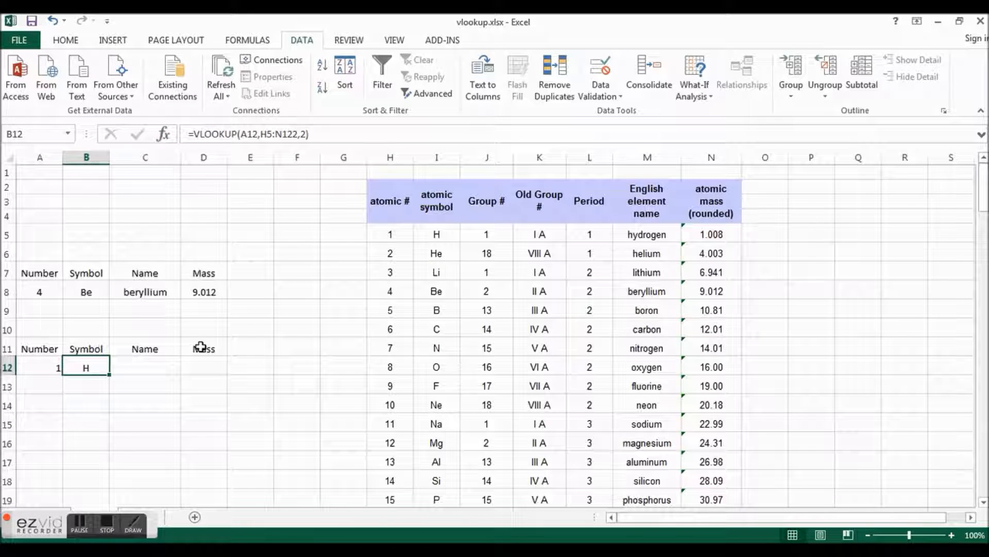
Test the Symbol lookup by entering 2 and 8 in turn as the atomic number in A12.
click(40, 370)
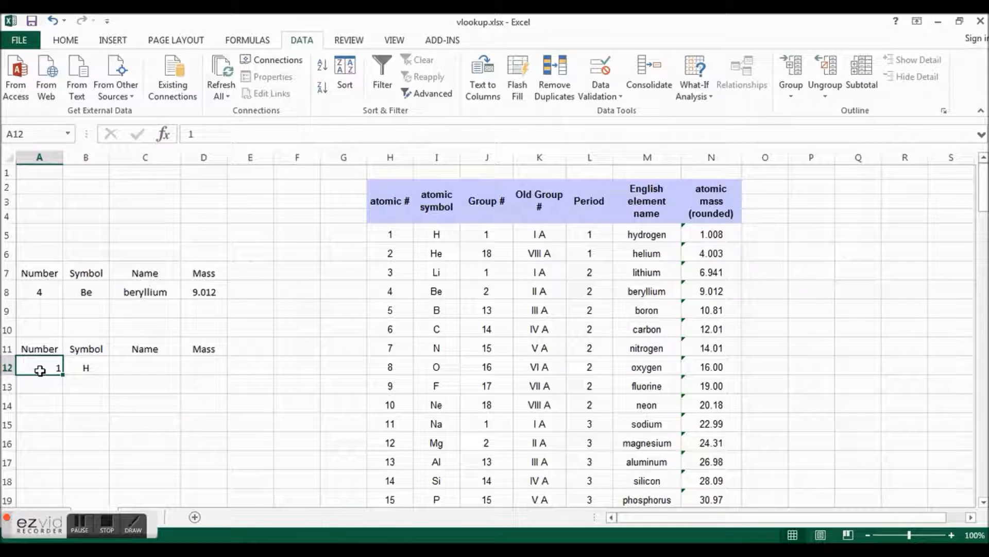
text(2)
key(Return)
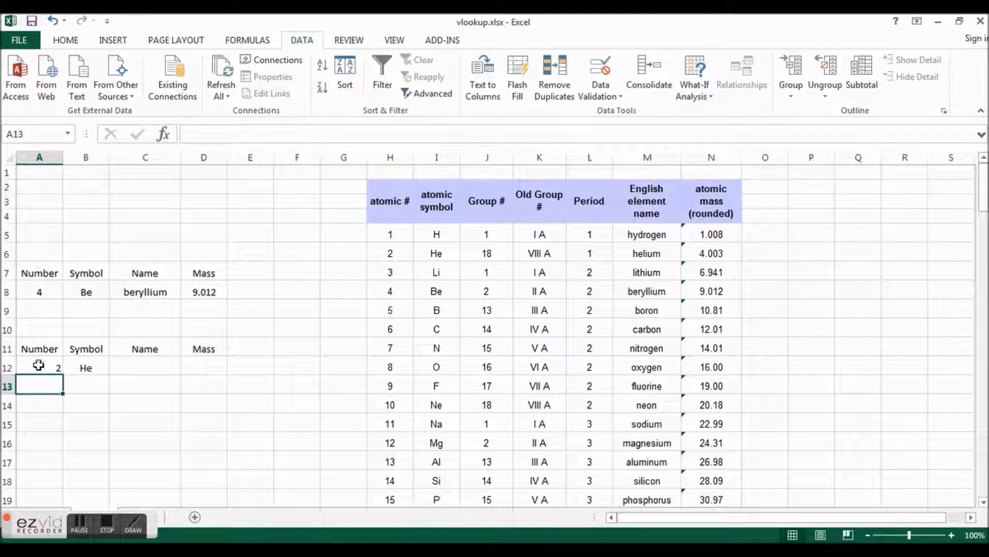
click(37, 366)
text(8)
key(Return)
Insert the VLOOKUP function in the Name cell C12 with A12 as its lookup value.
click(142, 366)
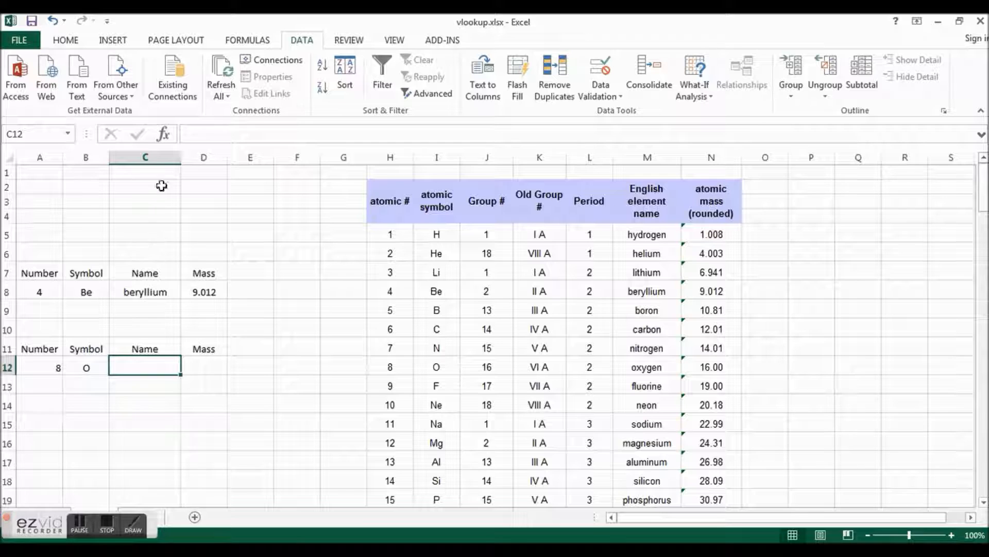
click(164, 134)
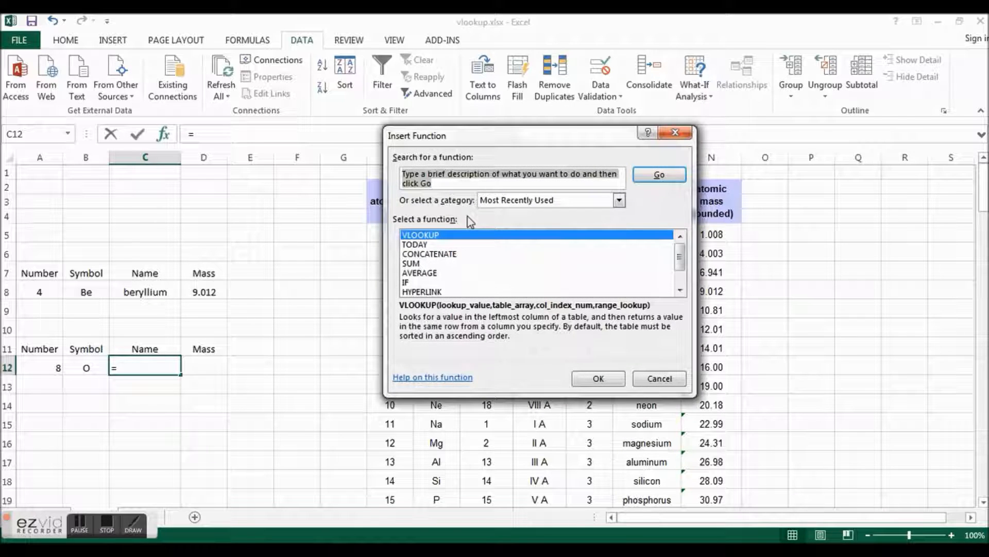
click(595, 379)
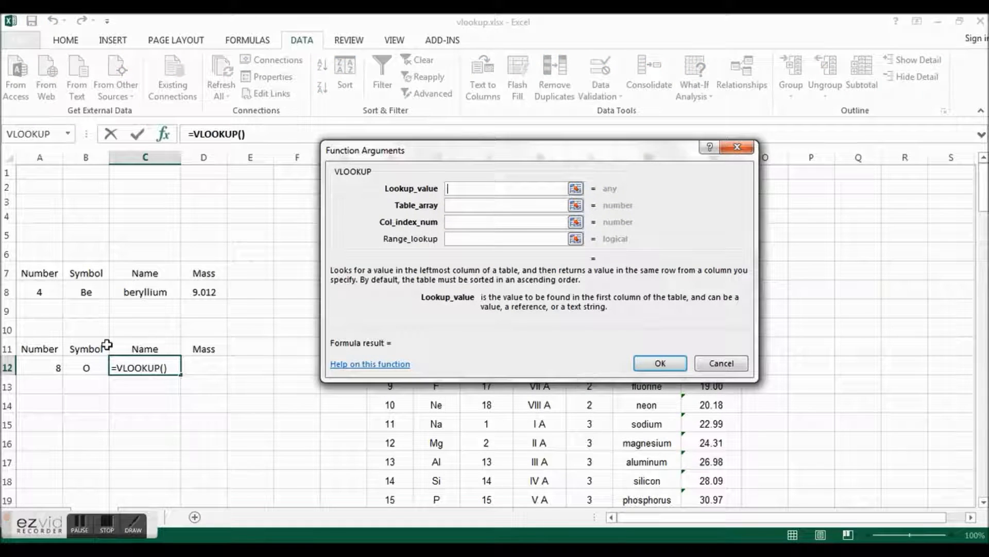
click(42, 364)
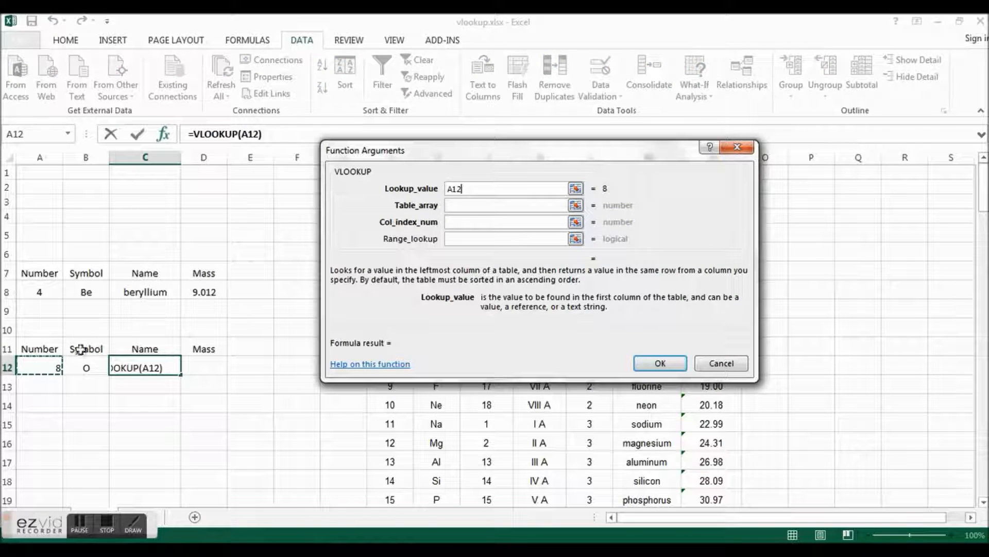
Set the table array of the C12 VLOOKUP to the element data range H5:N122.
click(506, 205)
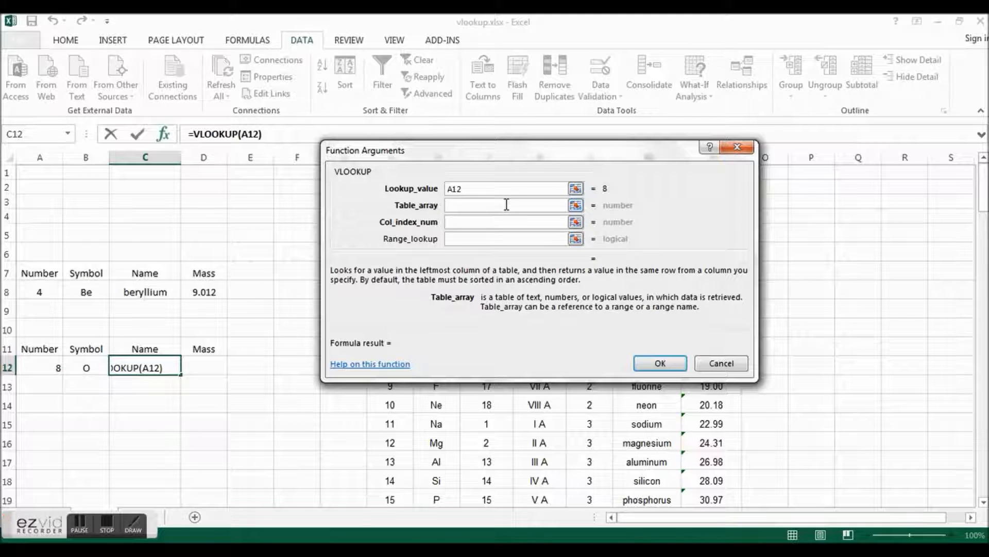
text(h5:n)
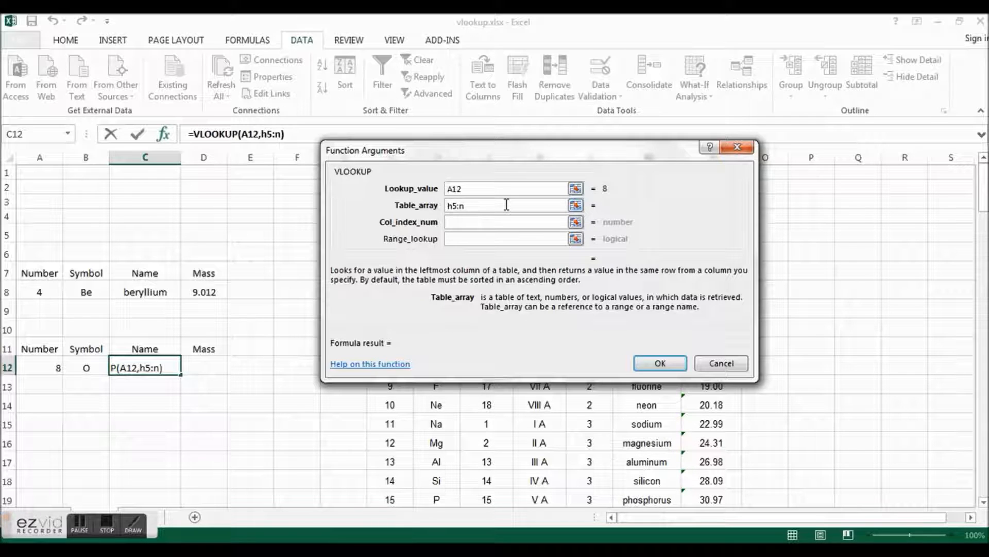
text(22)
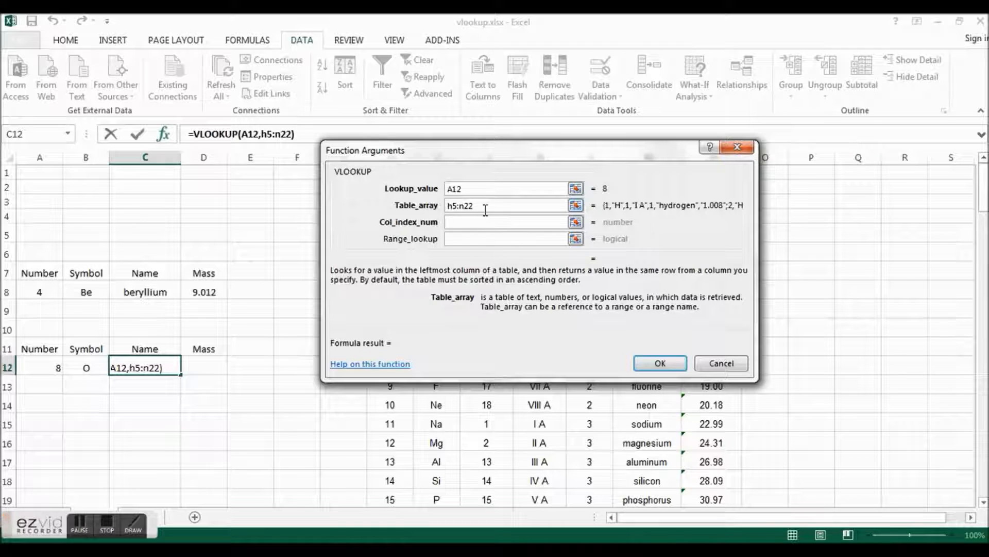
key(BackSpace)
key(BackSpace)
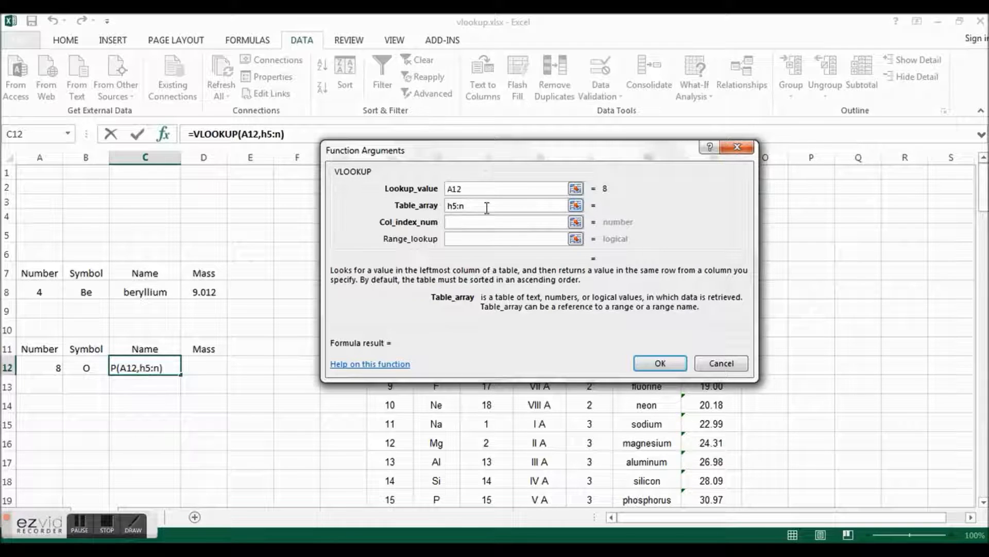
text(122)
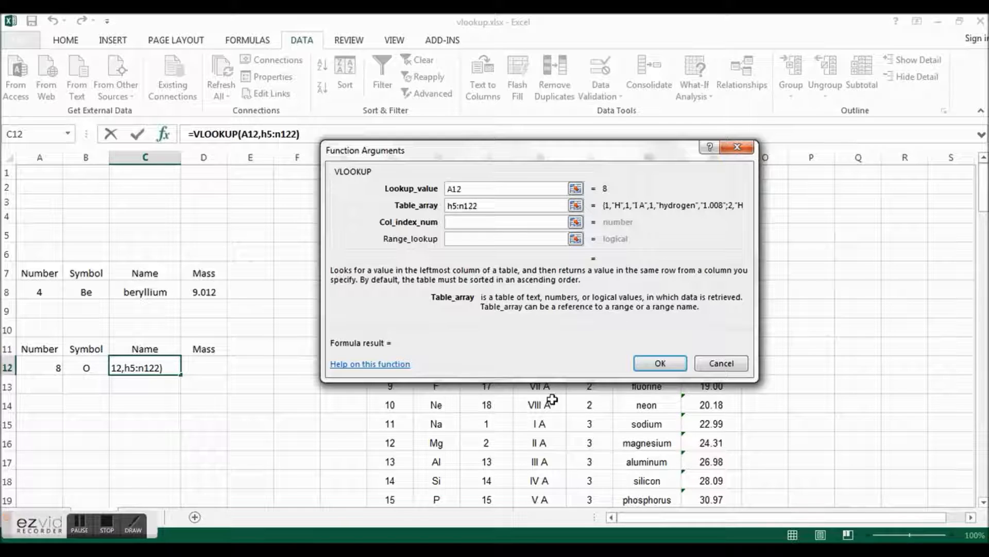
Set the column index number of the C12 VLOOKUP to 6 and complete the formula.
click(468, 222)
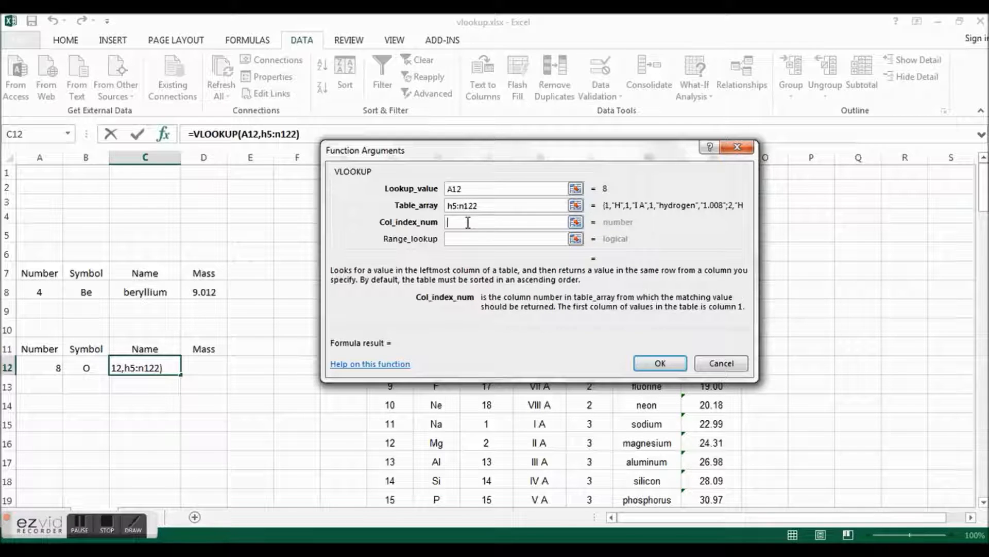
text(6)
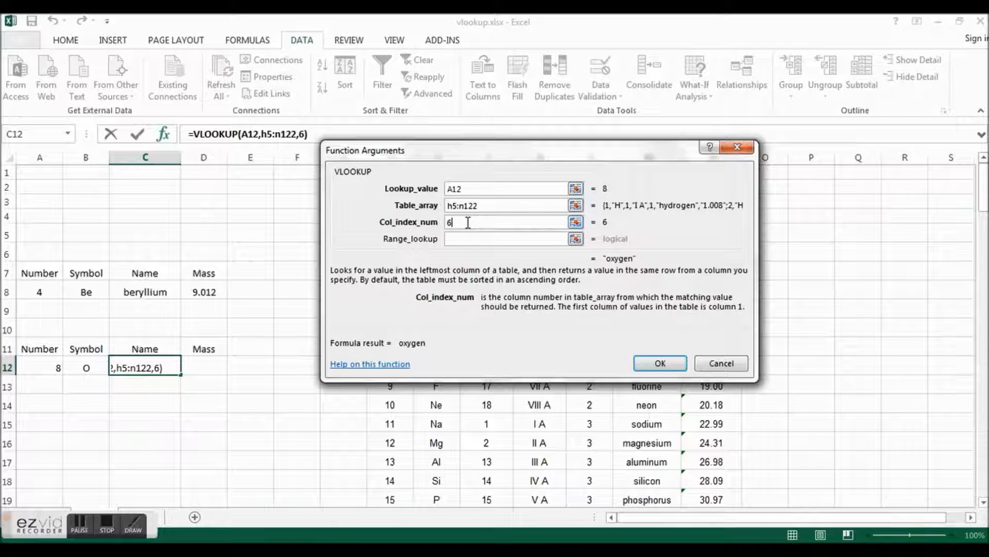
key(Return)
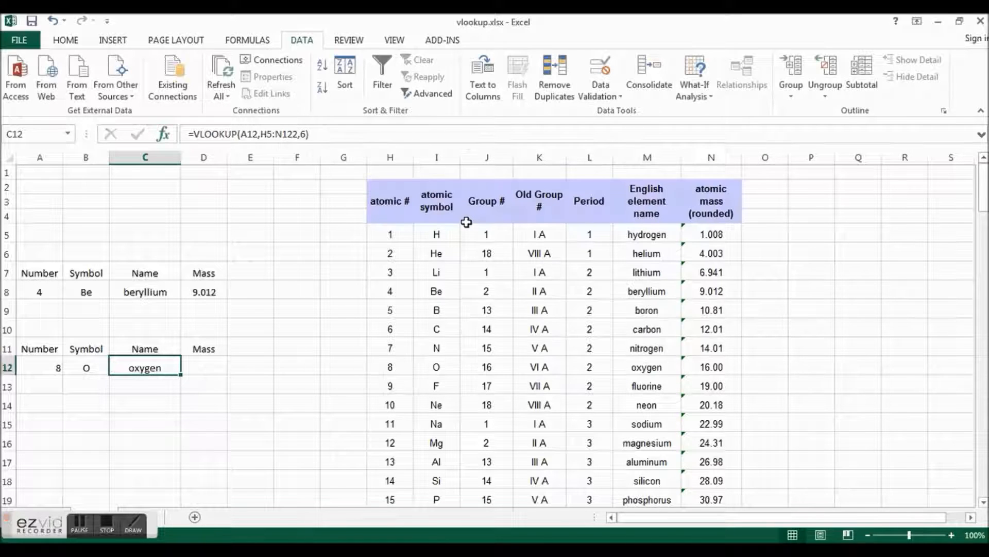
Enter 6 as the atomic number in A12 and check the Symbol and Name cells B12 and C12.
click(40, 365)
text(6)
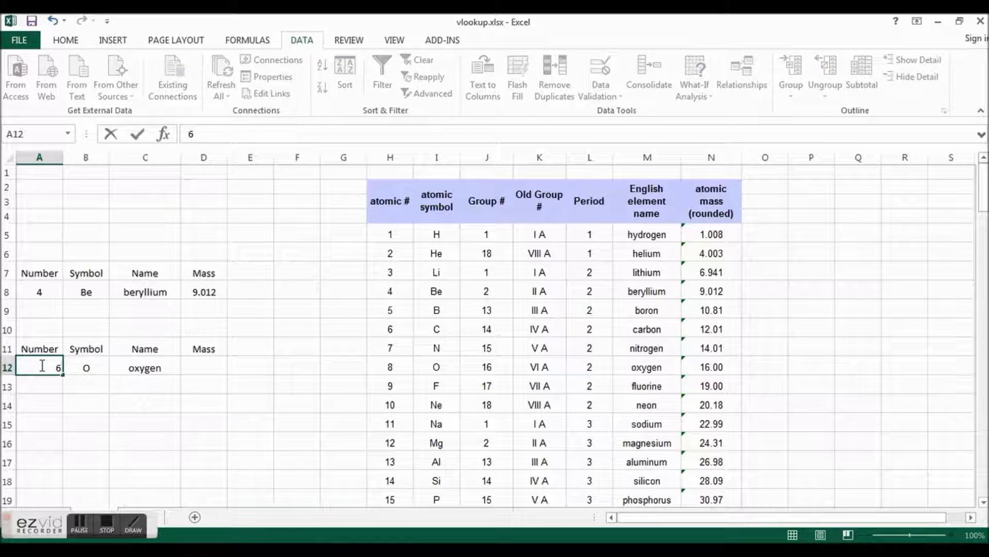
key(Return)
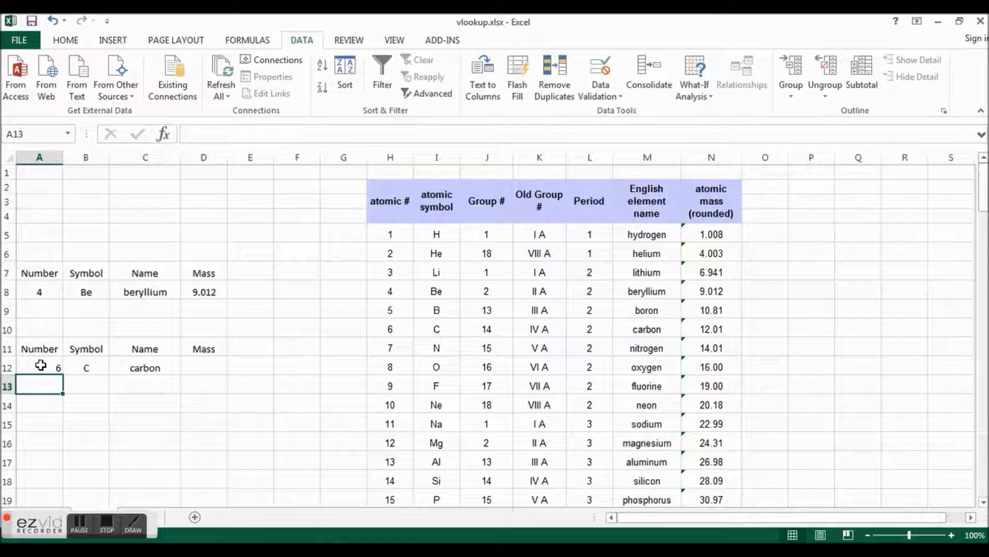
click(84, 365)
click(123, 367)
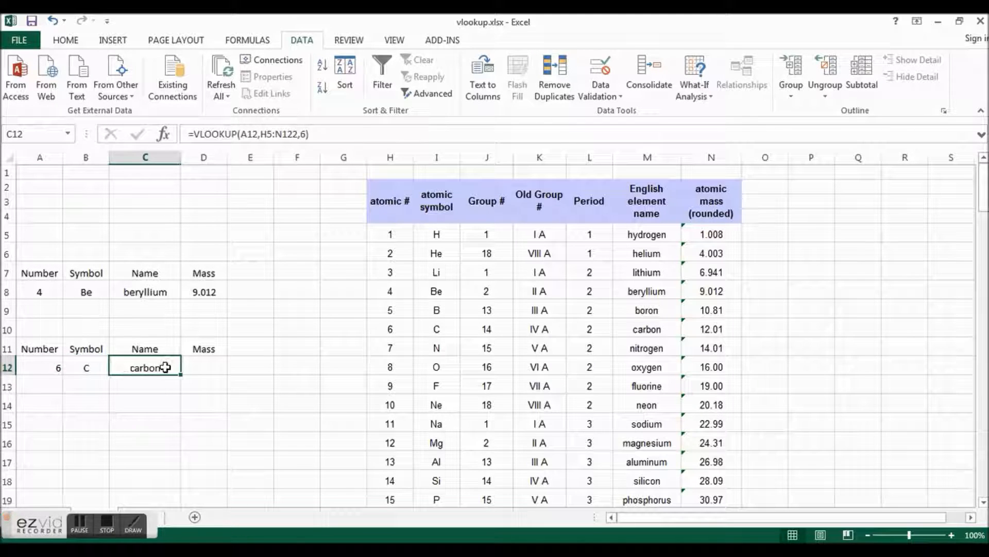
Enter the formula =vlookup(a12,h5:n122,7) directly in the Mass cell D12.
click(205, 367)
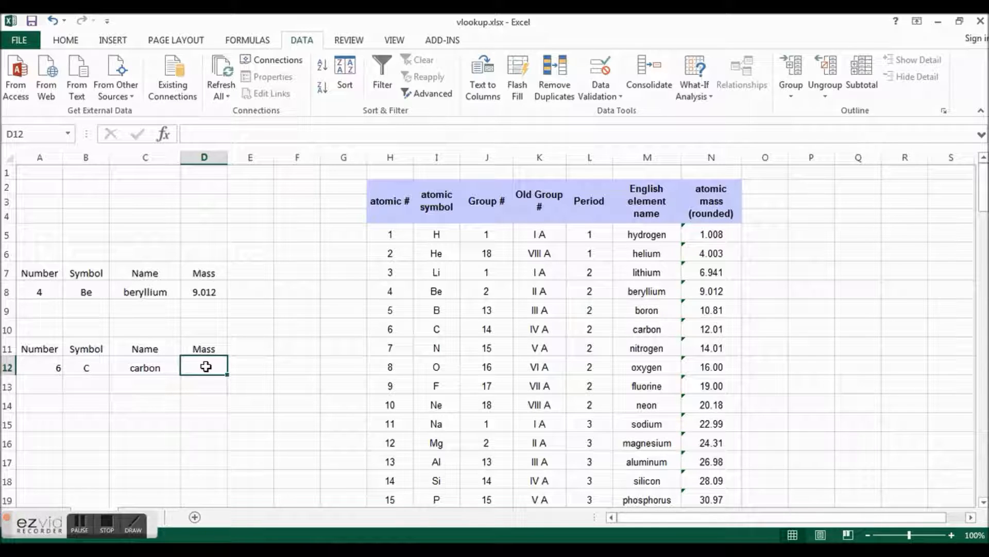
text(=)
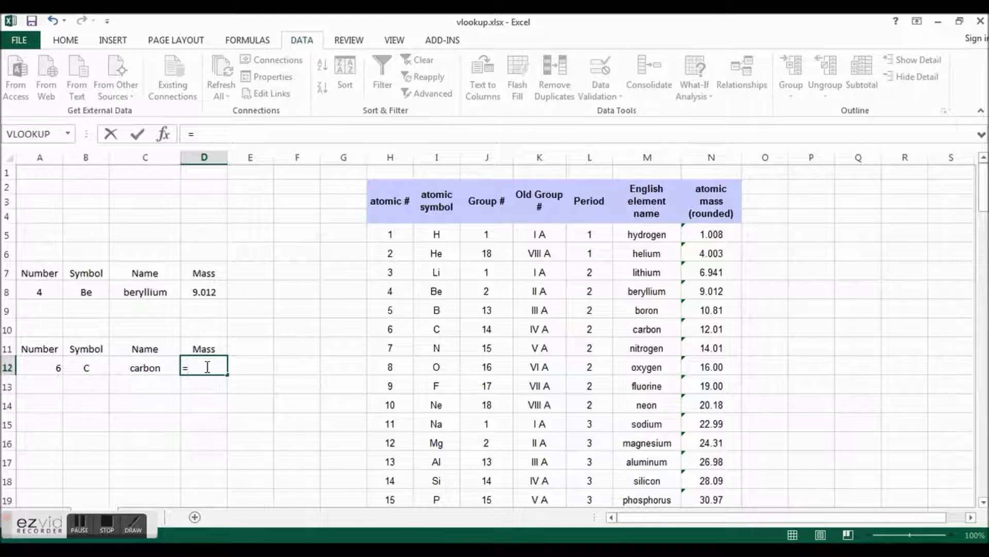
text(vlo)
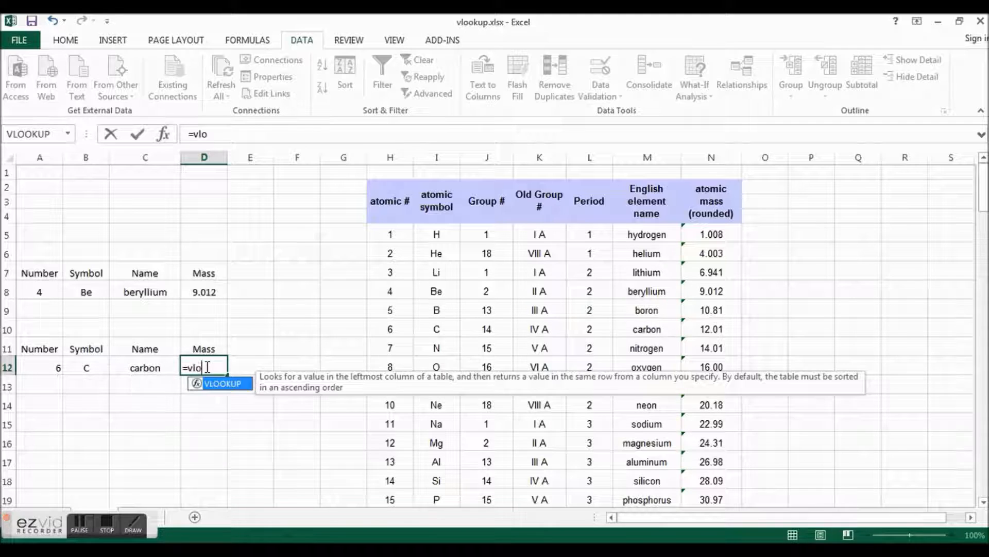
text(okup()
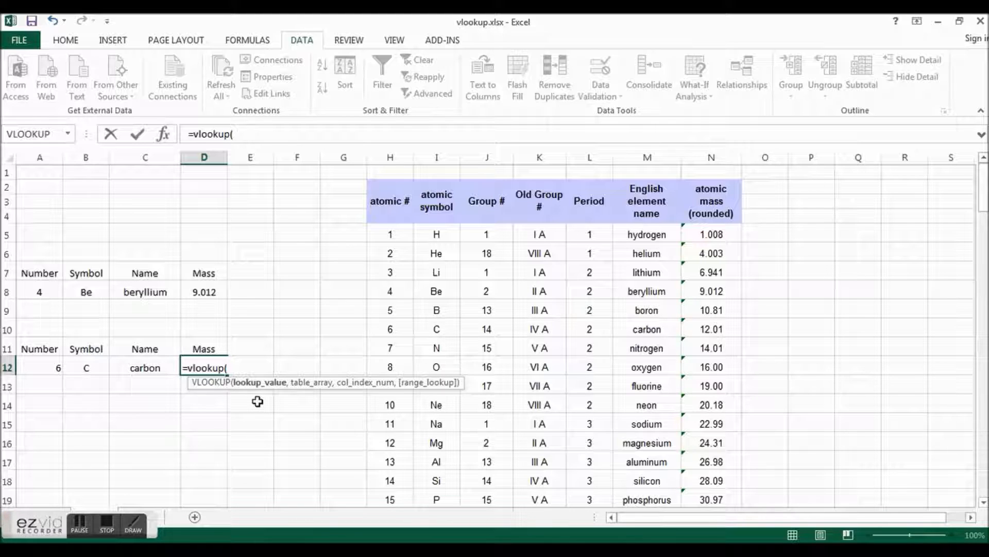
text(a12)
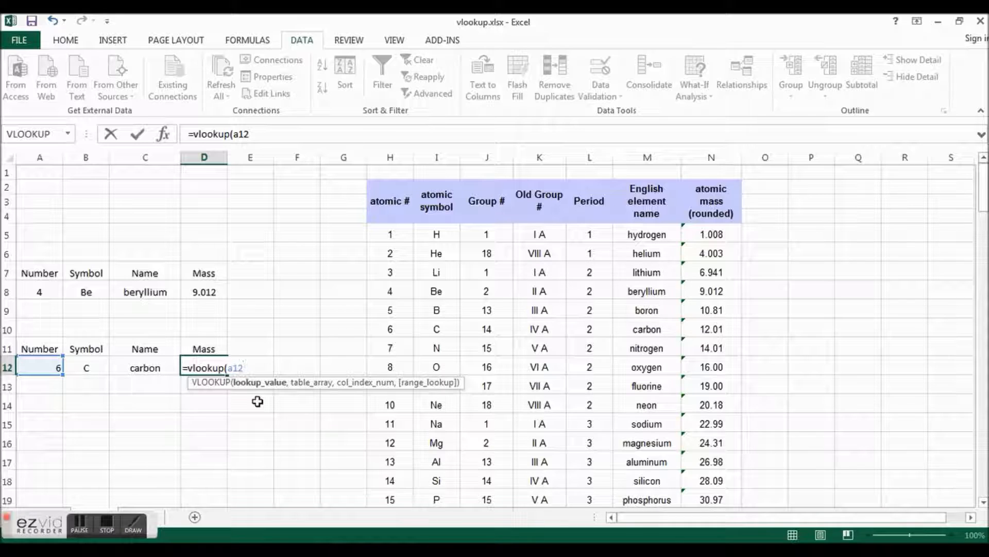
text(,)
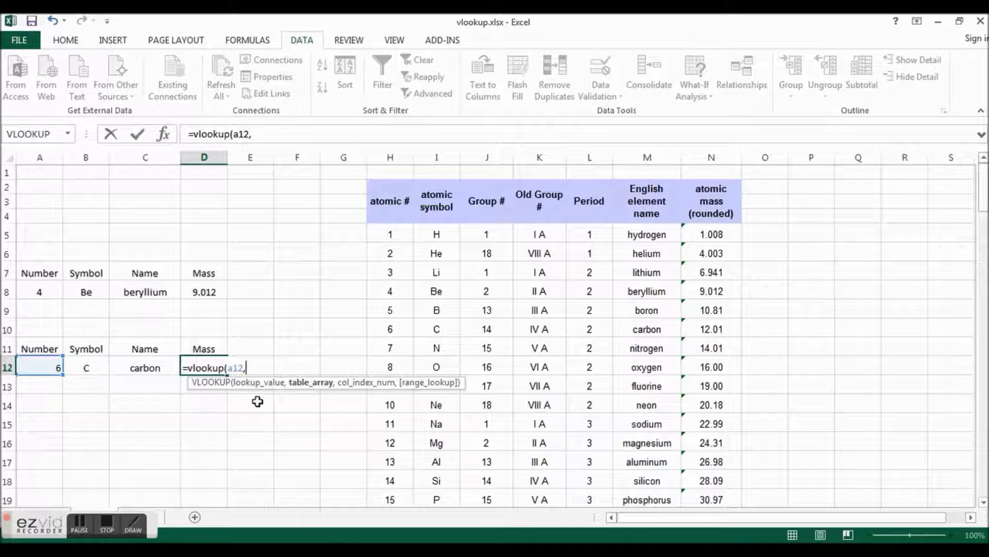
text(h)
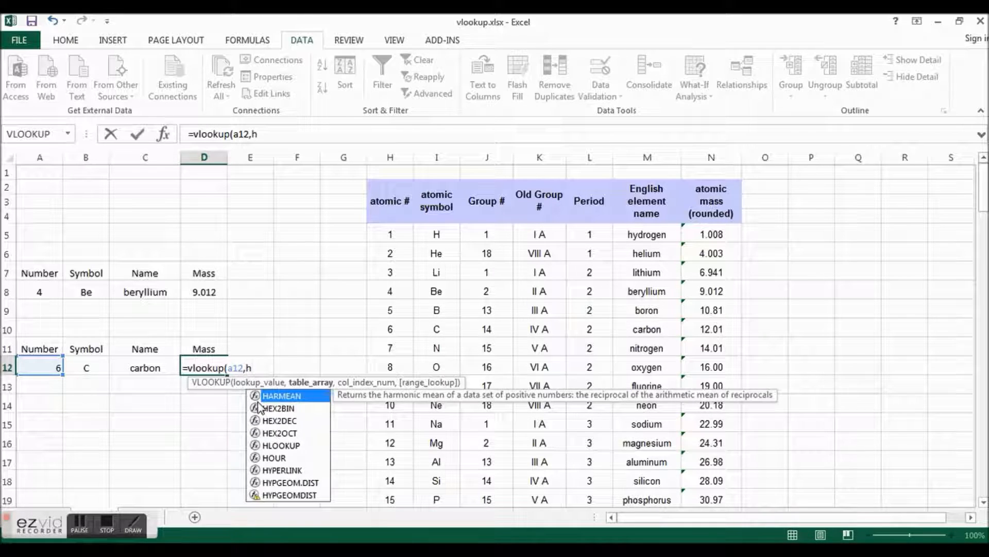
text(5)
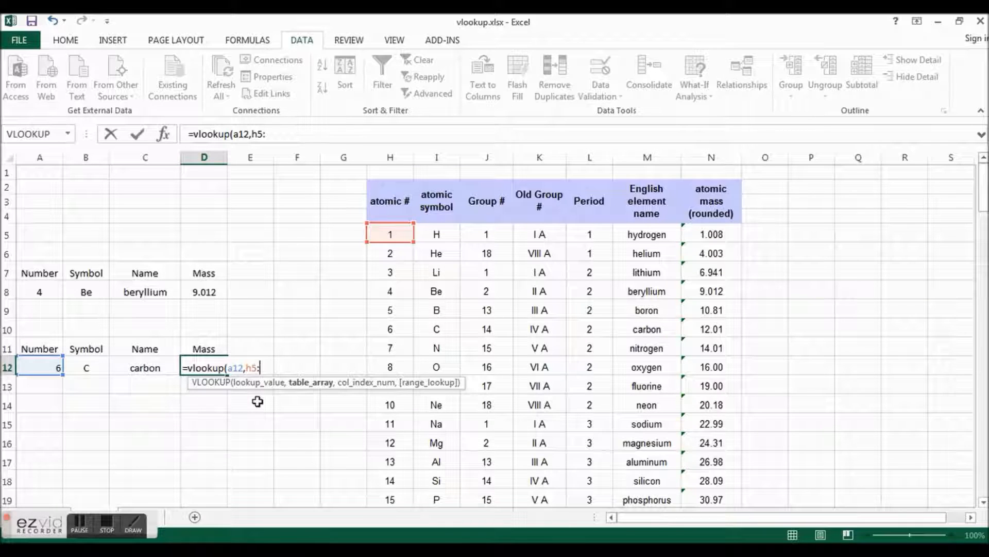
text(:n122)
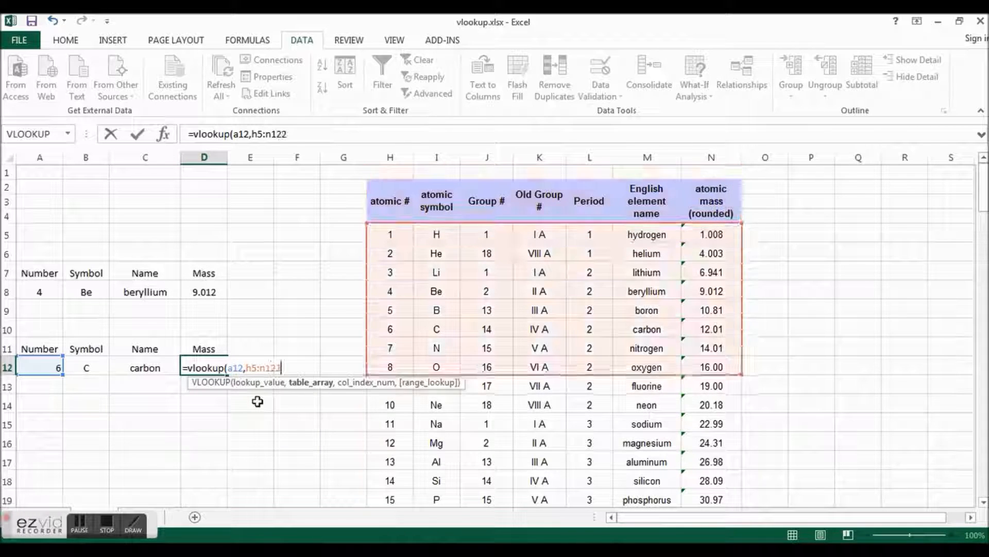
text(,)
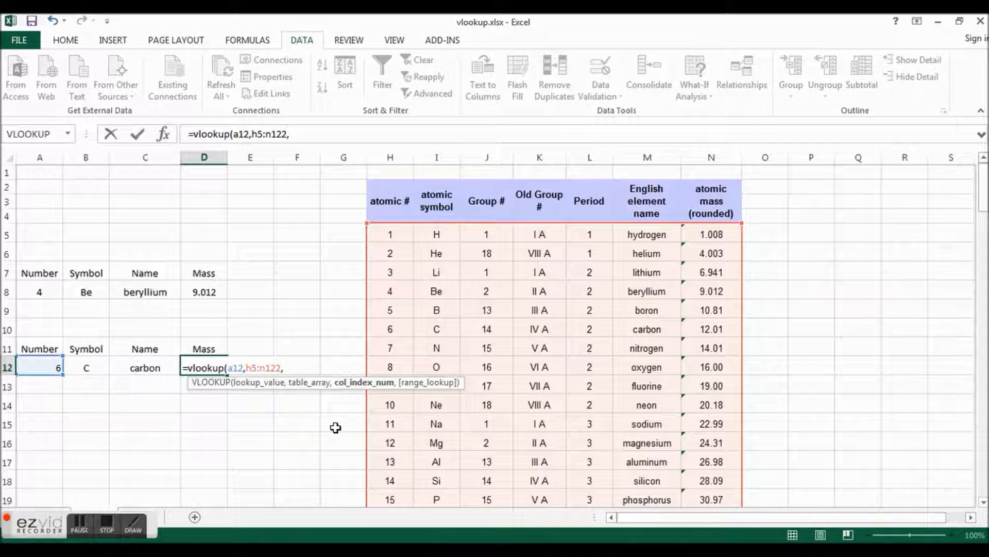
text(7))
key(Return)
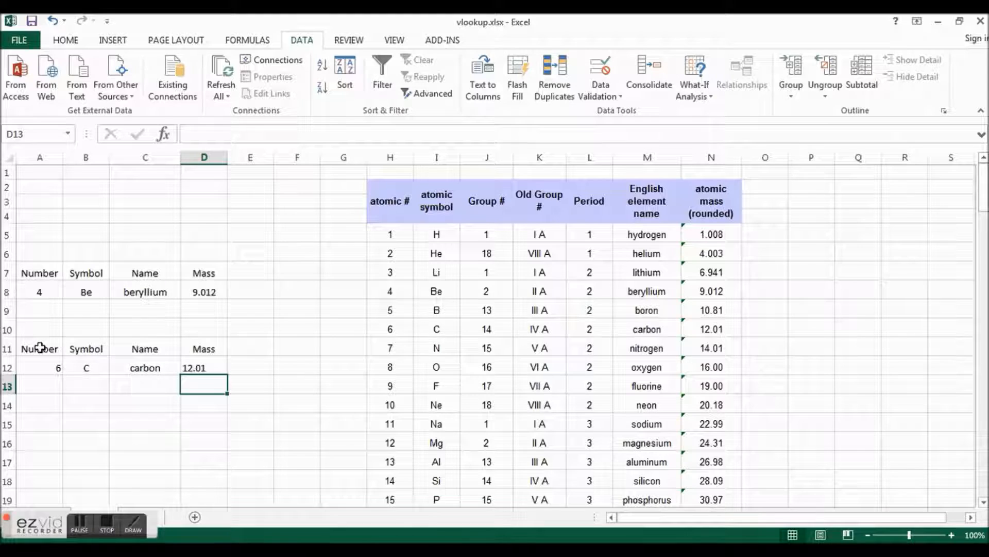
Enter 5 as the atomic number in A12 to test all three lookups, and reselect A12.
click(36, 366)
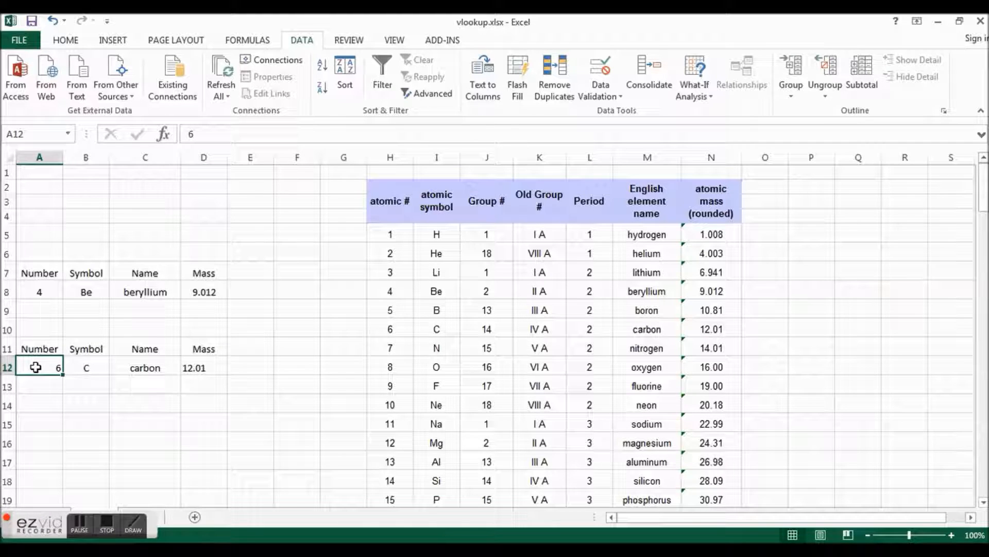
text(5)
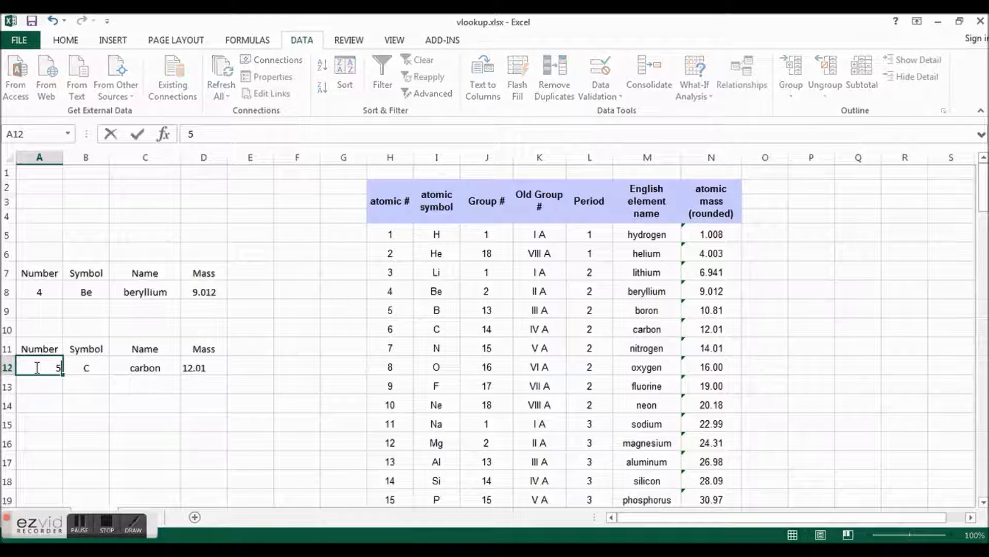
key(Return)
click(35, 367)
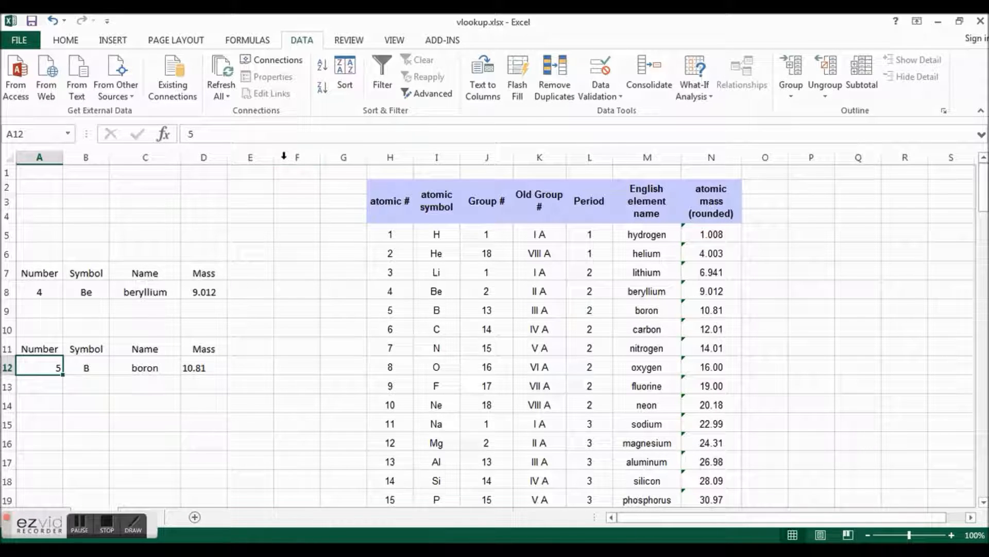
Add List data validation to A12 with an in-cell dropdown, using the atomic numbers in =$H$5:$H$122 as the source.
click(593, 71)
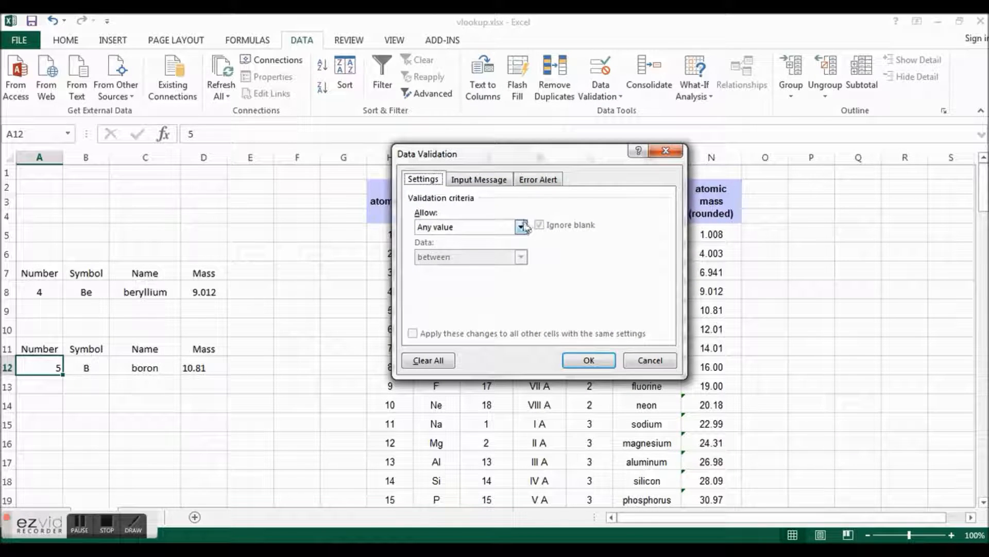
click(521, 227)
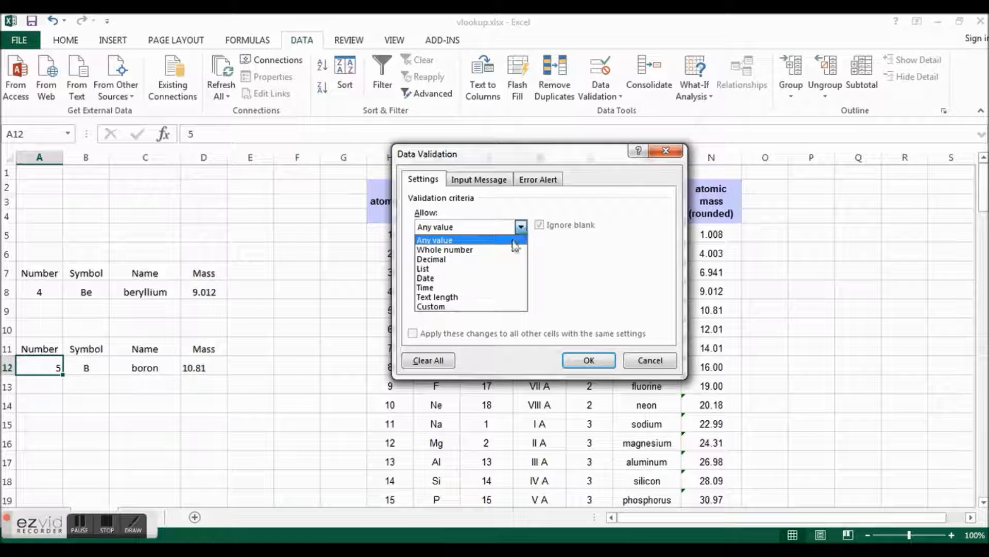
click(496, 269)
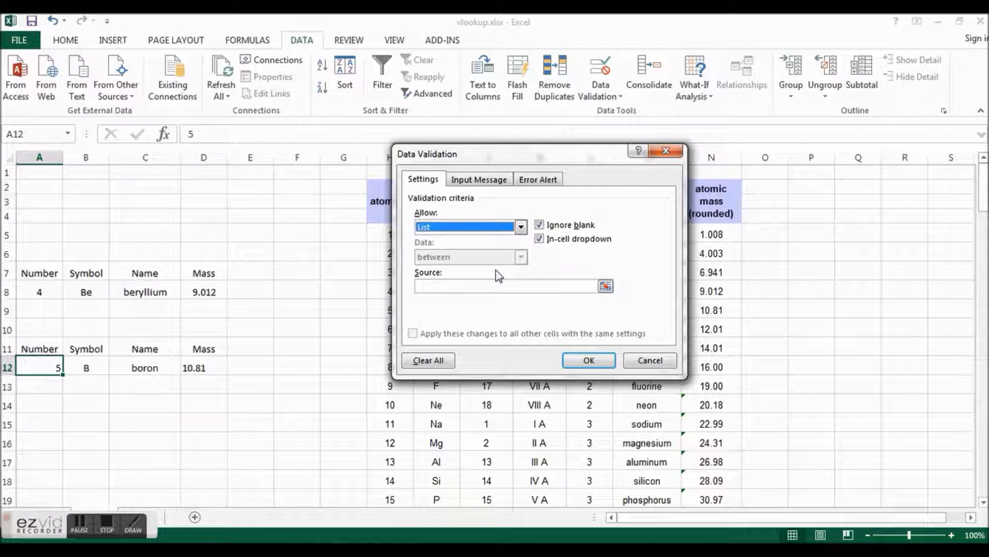
click(606, 287)
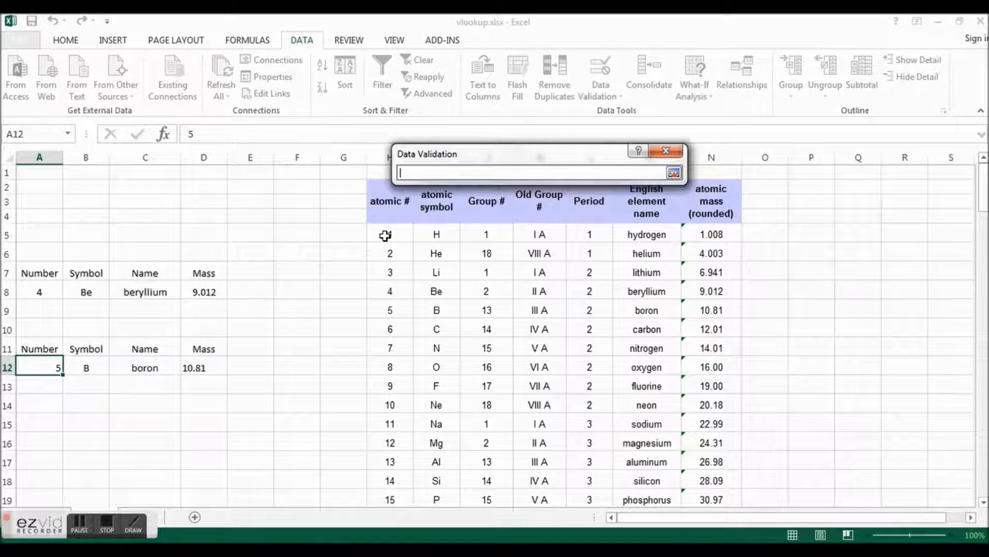
drag(385, 235, 391, 443)
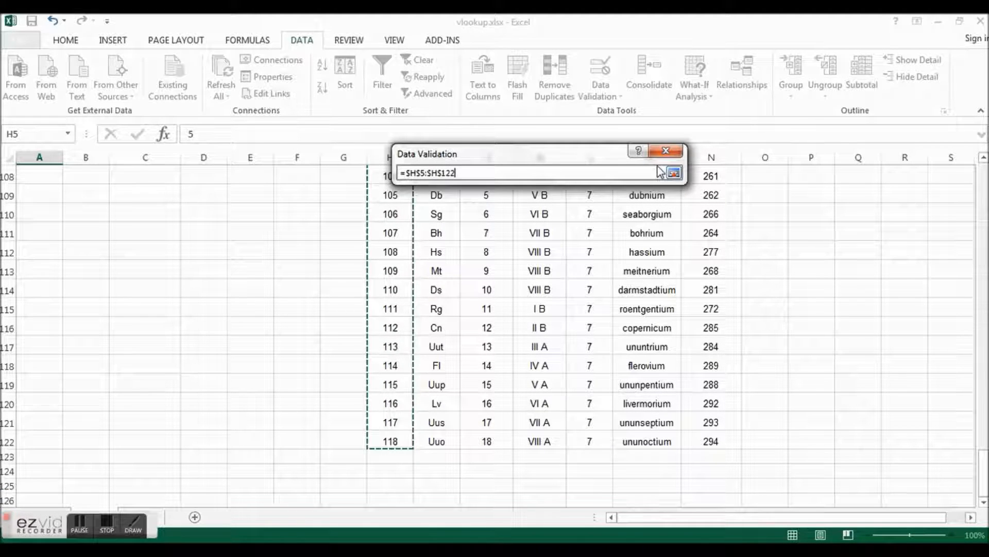
click(673, 175)
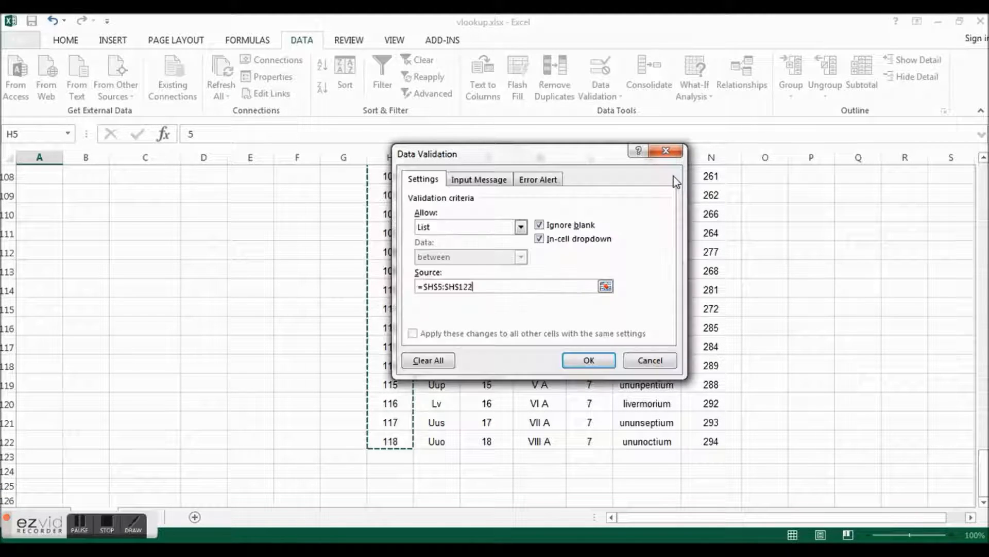
click(589, 360)
Return to the lookup rows and choose atomic number 1 from the A12 dropdown list to test it.
drag(983, 477, 961, 177)
click(70, 368)
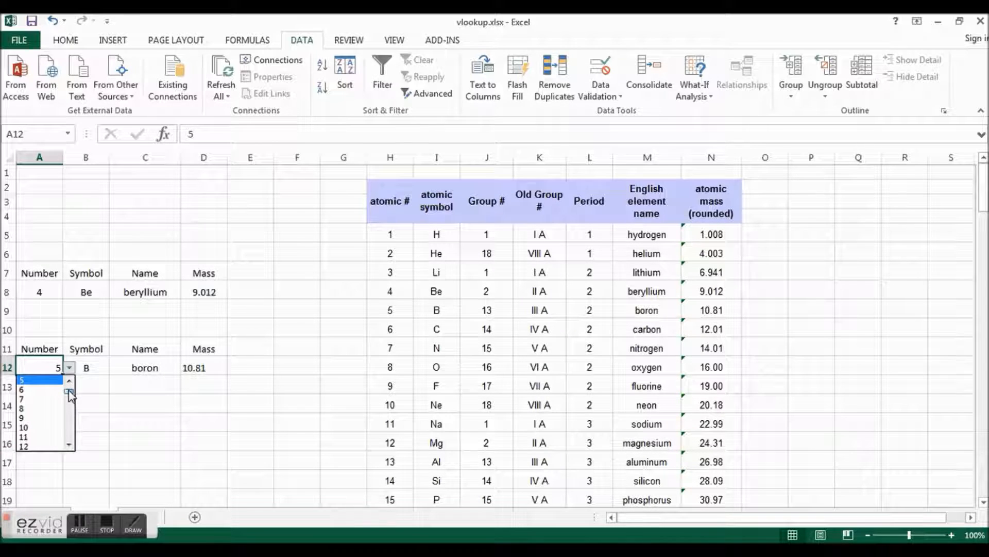
drag(68, 391, 67, 383)
click(44, 381)
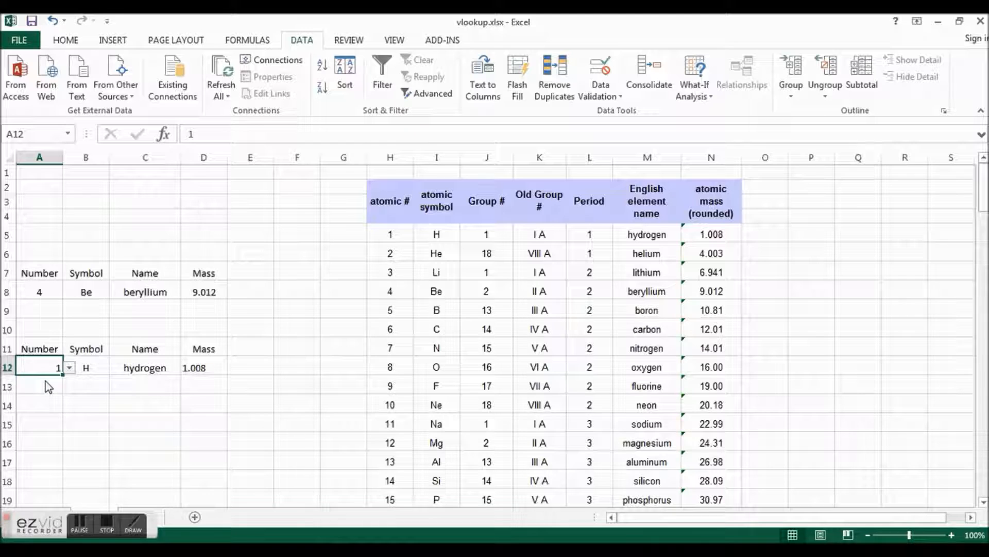
Test the lookups by choosing atomic number 22 and then 28 from the A12 dropdown list.
click(70, 367)
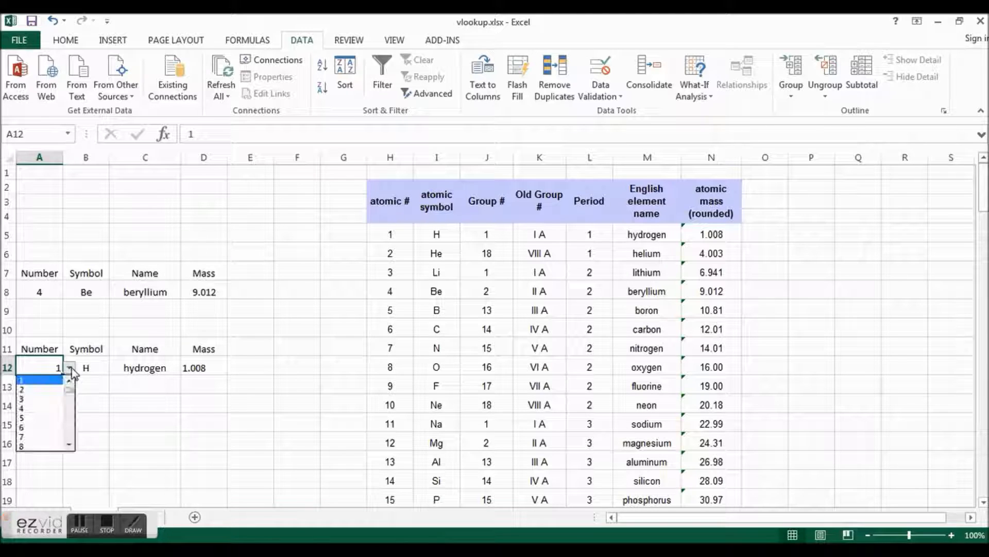
click(68, 428)
click(68, 428)
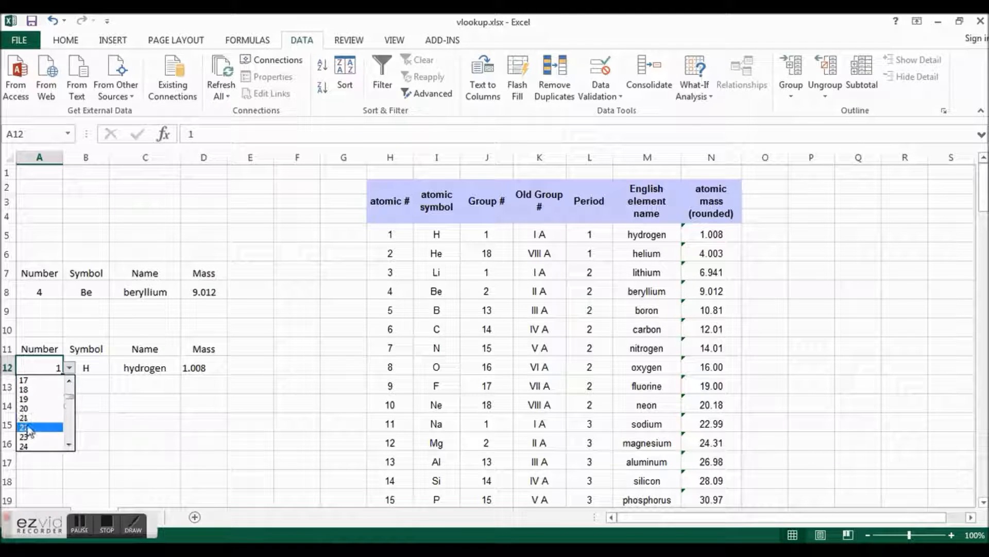
click(26, 426)
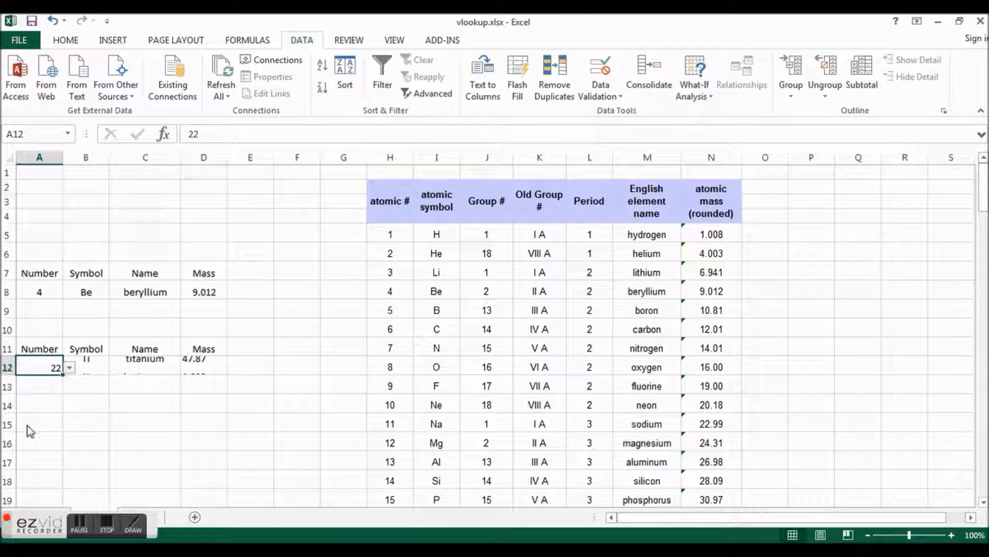
click(69, 368)
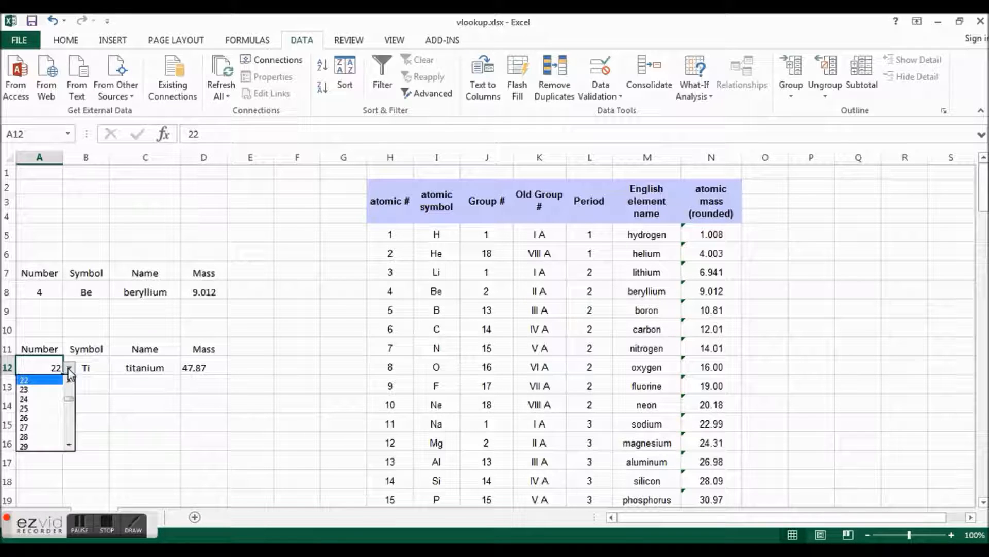
click(56, 439)
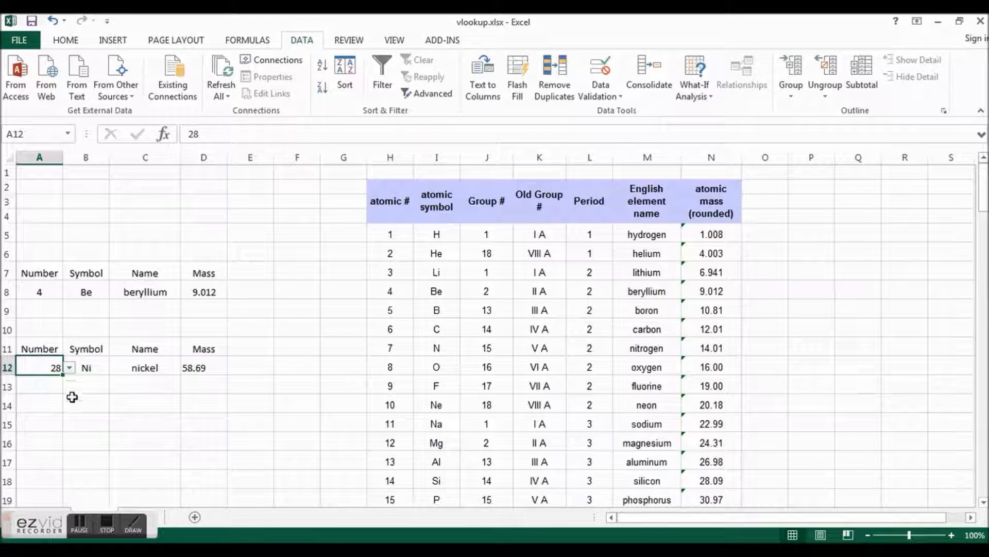
Choose atomic number 50 and then 51 from the A12 dropdown list to test the lookups further.
click(69, 368)
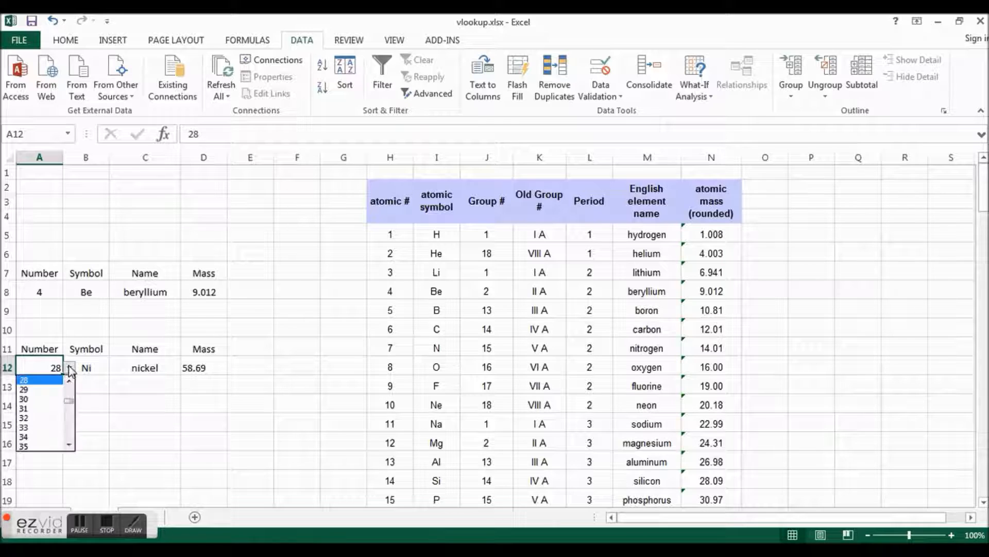
click(66, 425)
click(67, 425)
click(30, 437)
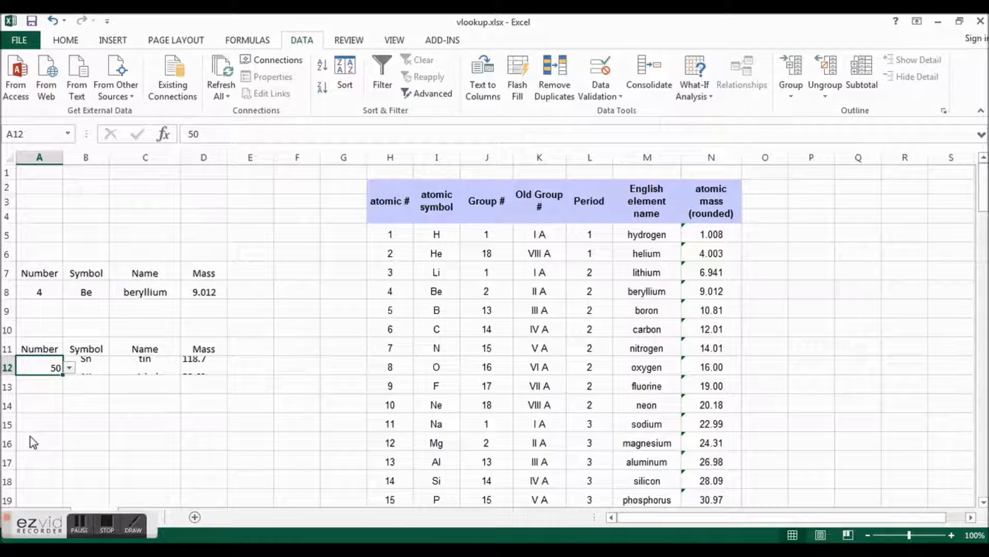
click(69, 367)
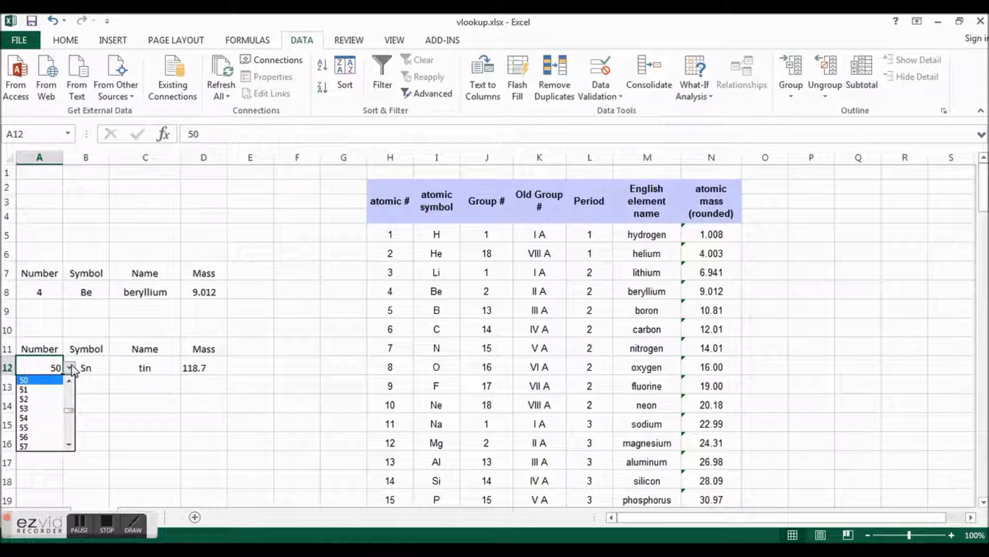
click(36, 396)
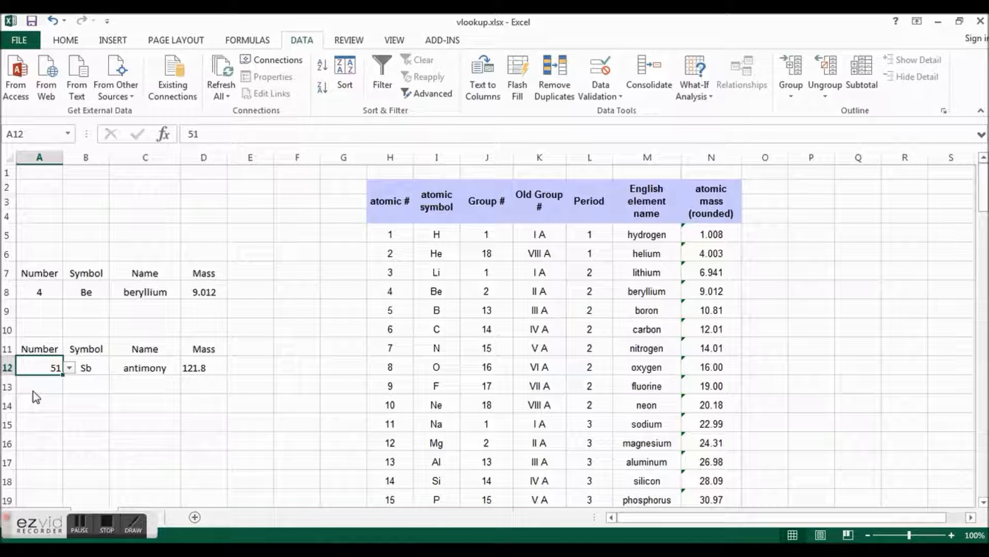